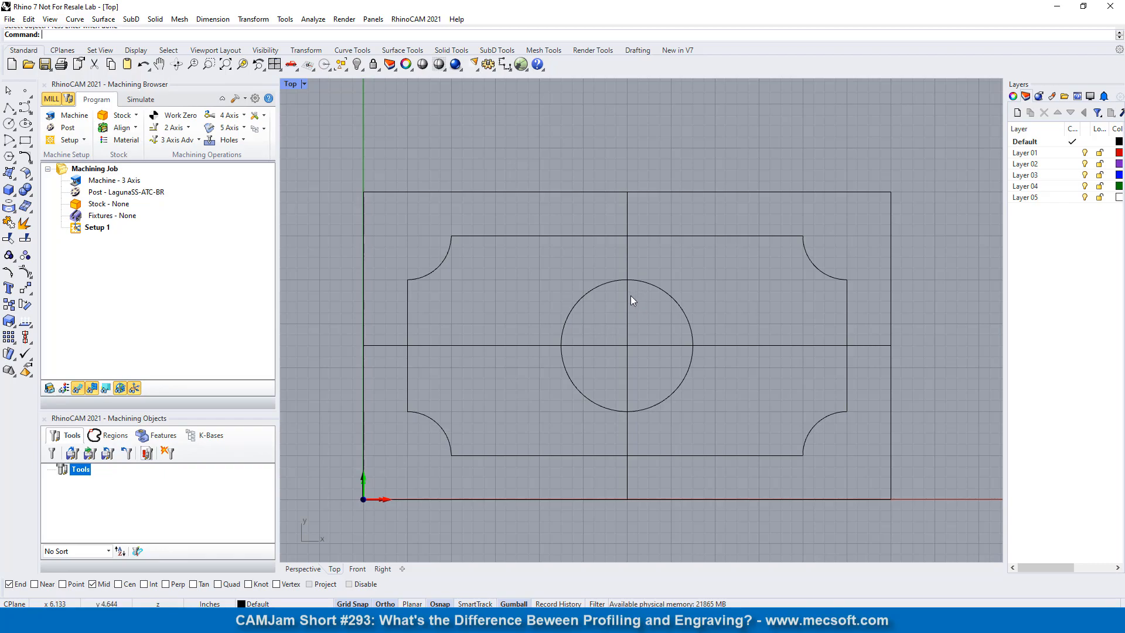
Delete the horizontal and vertical centre lines crossing the circle
mouse_move(333, 523)
mouse_down()
mouse_move(669, 384)
mouse_move(899, 171)
mouse_move(891, 166)
mouse_up()
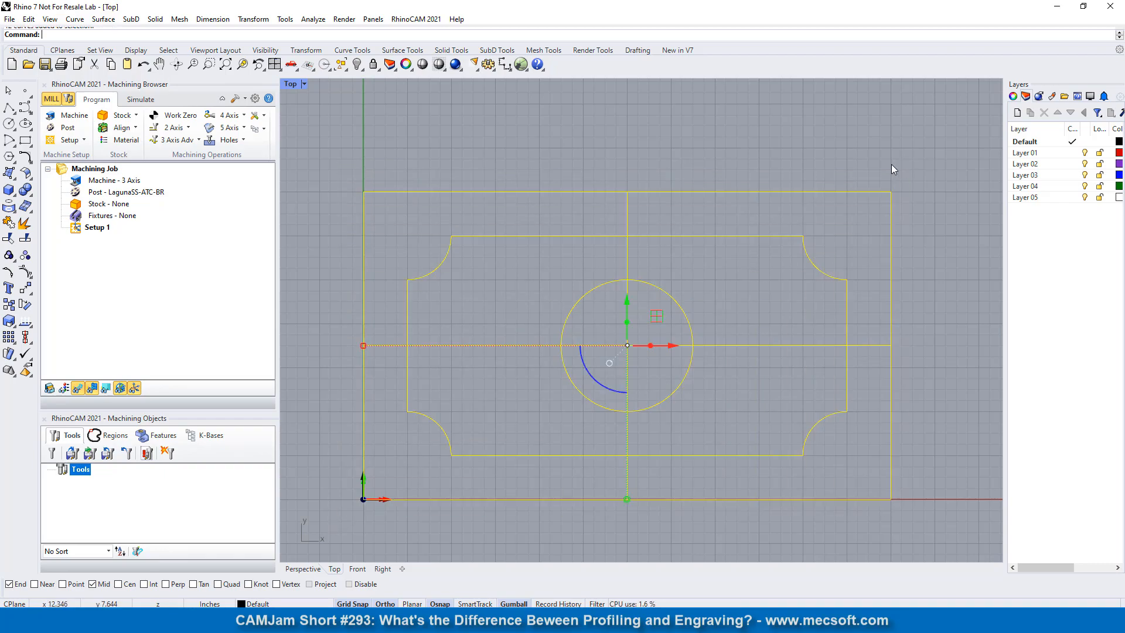
click(578, 116)
click(389, 346)
key(Delete)
click(627, 255)
key(Delete)
Join all remaining curves and check that the inner notched contour selects as one curve
mouse_move(344, 518)
mouse_down()
mouse_move(576, 442)
mouse_move(912, 168)
mouse_up()
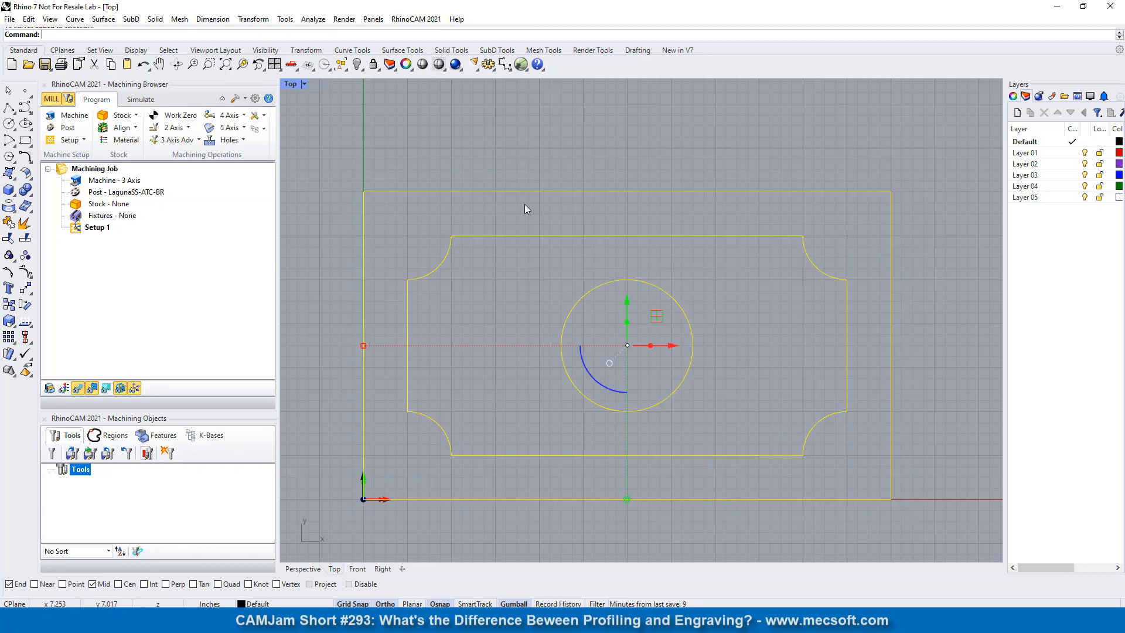
click(9, 224)
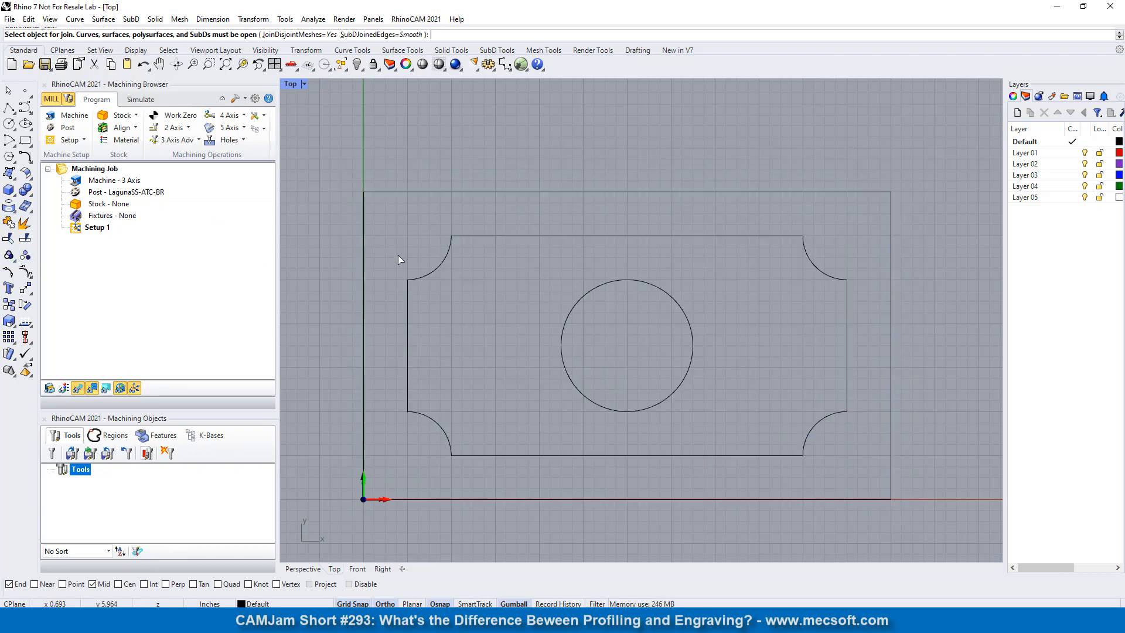
click(467, 236)
right_click(483, 163)
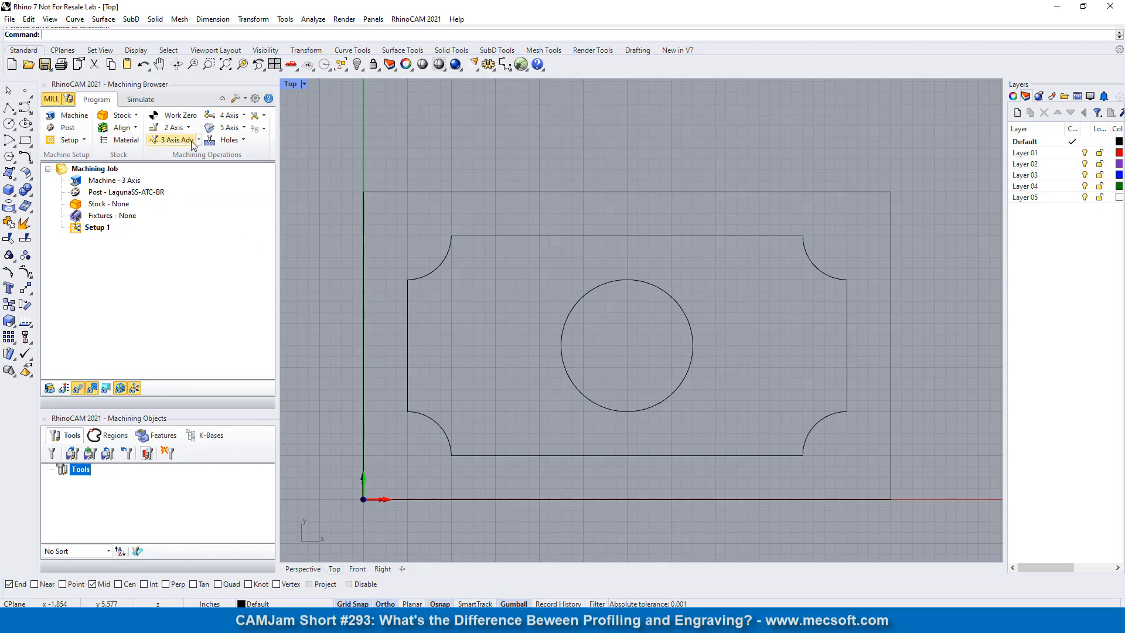
Start a 2 1/2 Axis Profiling operation with the inner notched contour as its machining region
click(173, 127)
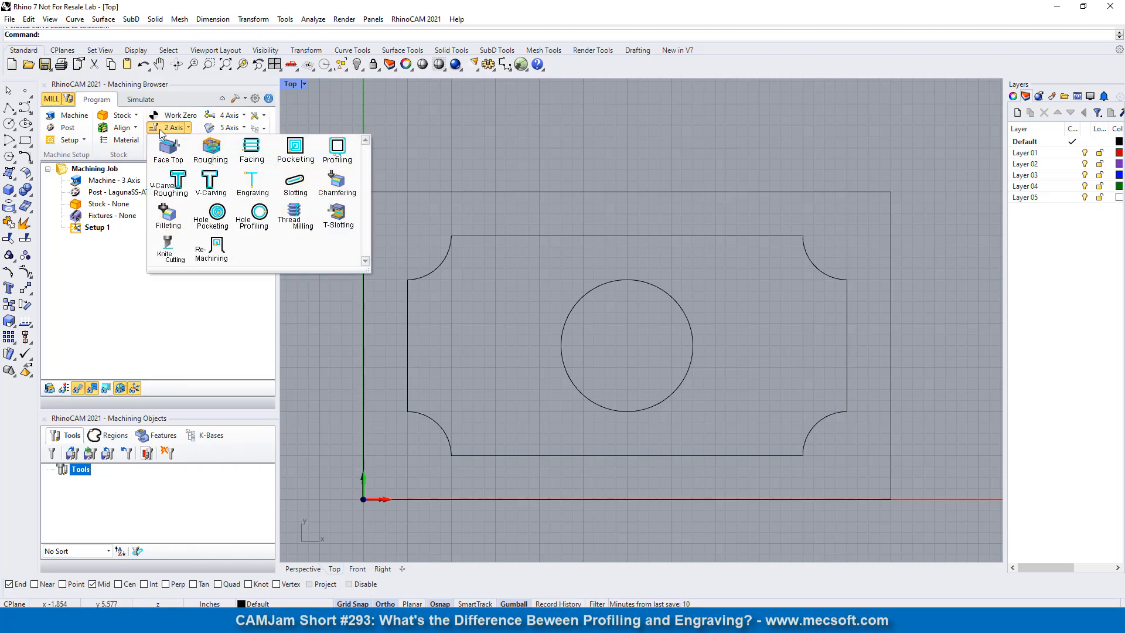
click(336, 150)
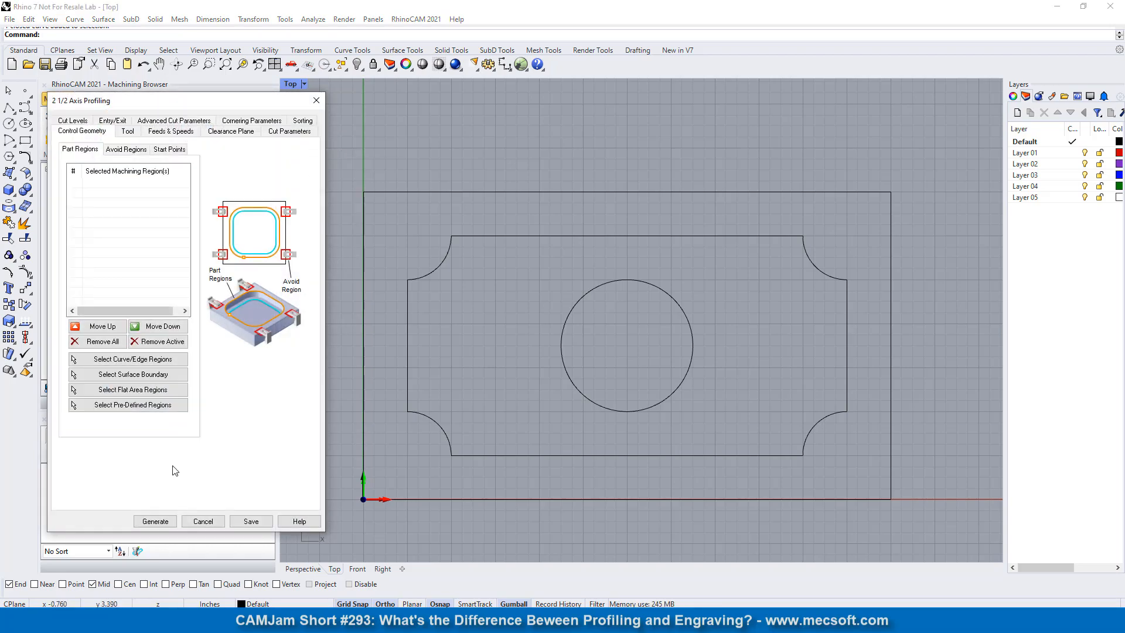
click(135, 360)
click(488, 235)
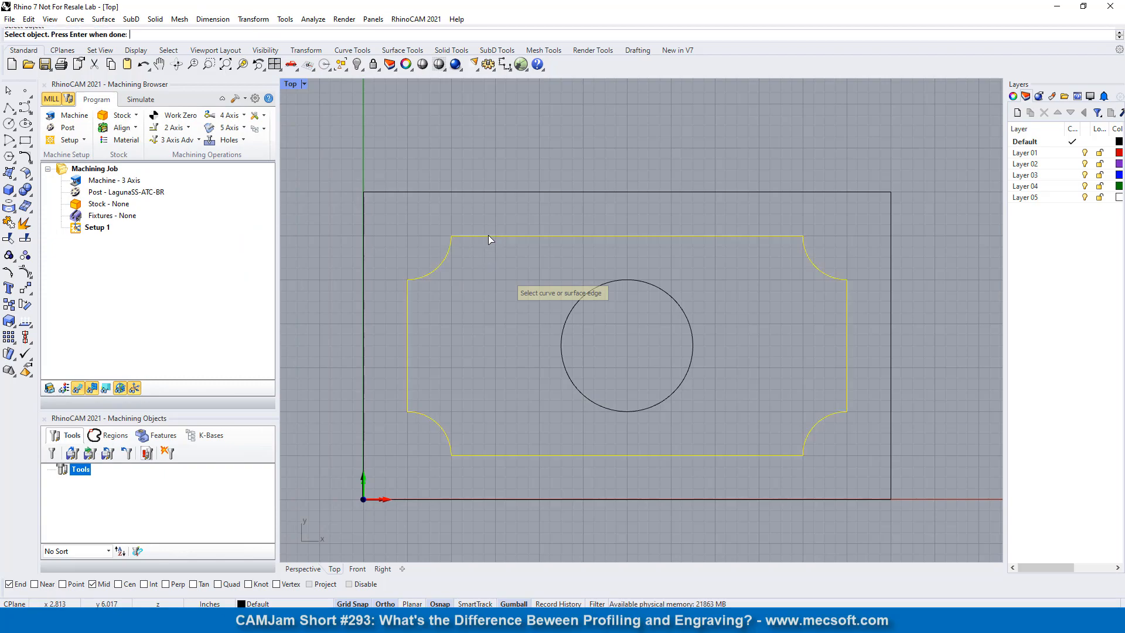
key(Return)
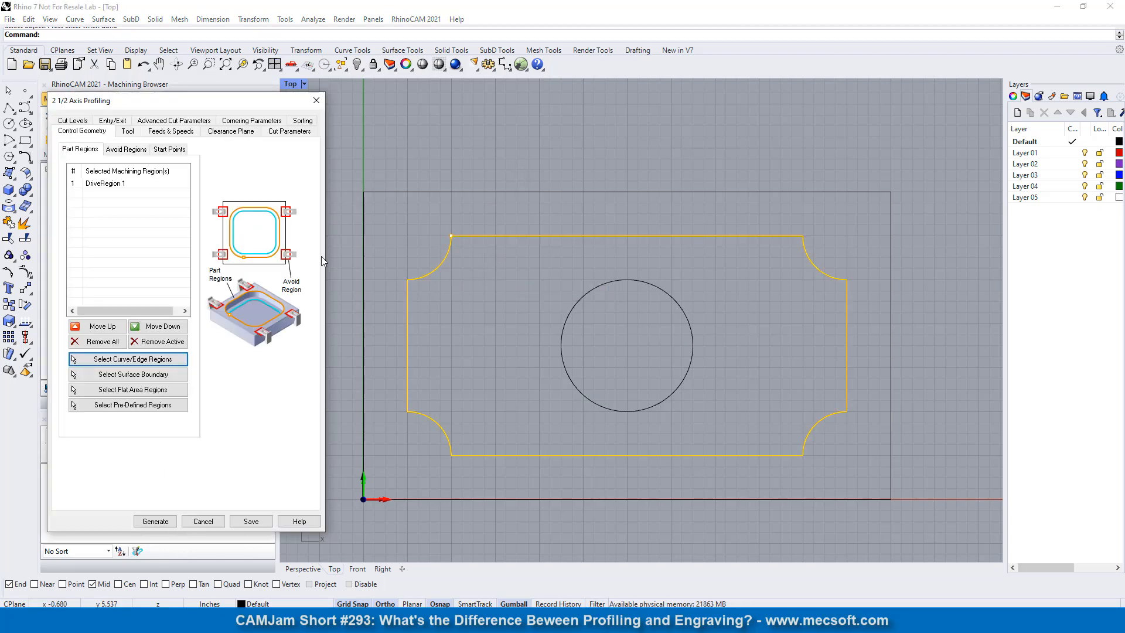
Create a flat end mill named FlatMill: 1/2" with a 0.5 diameter for the profiling operation
click(128, 133)
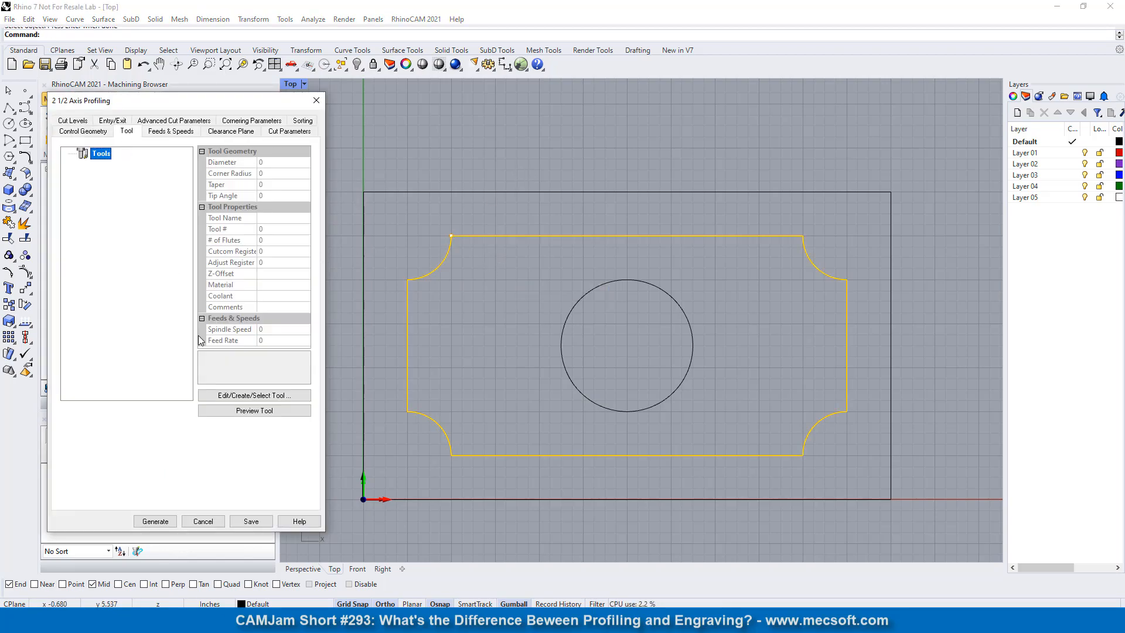
click(281, 395)
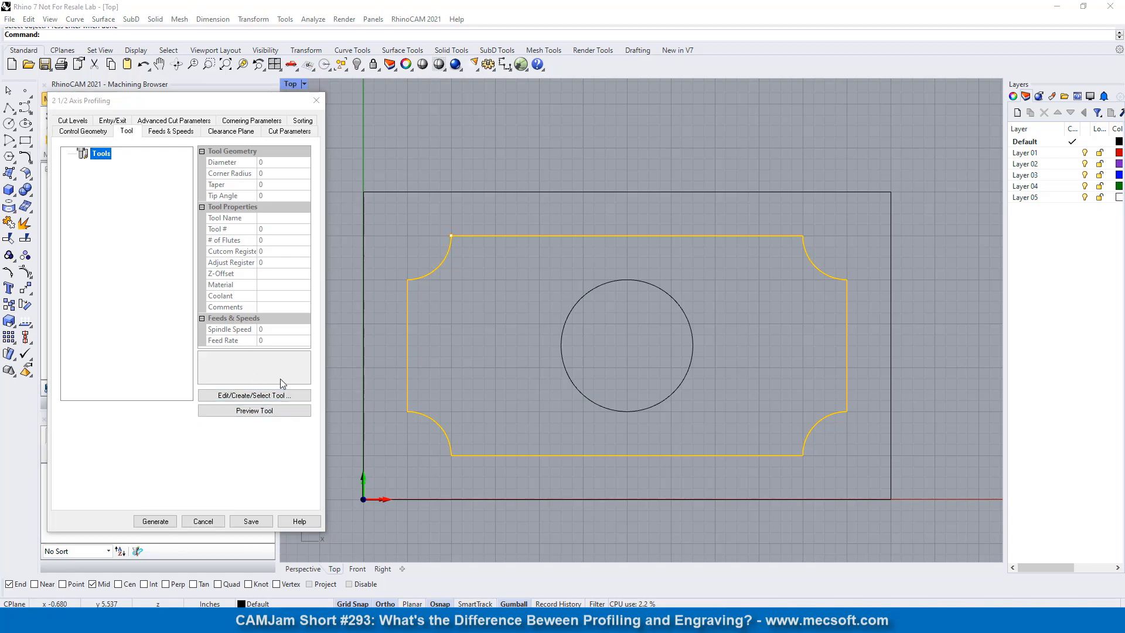
click(37, 170)
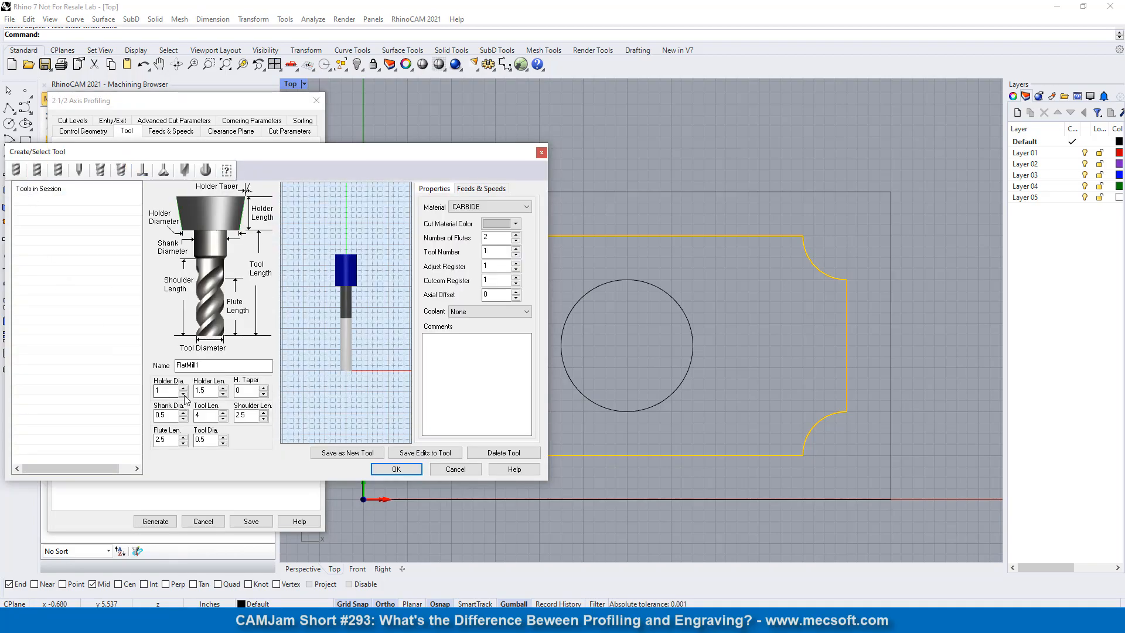
click(194, 364)
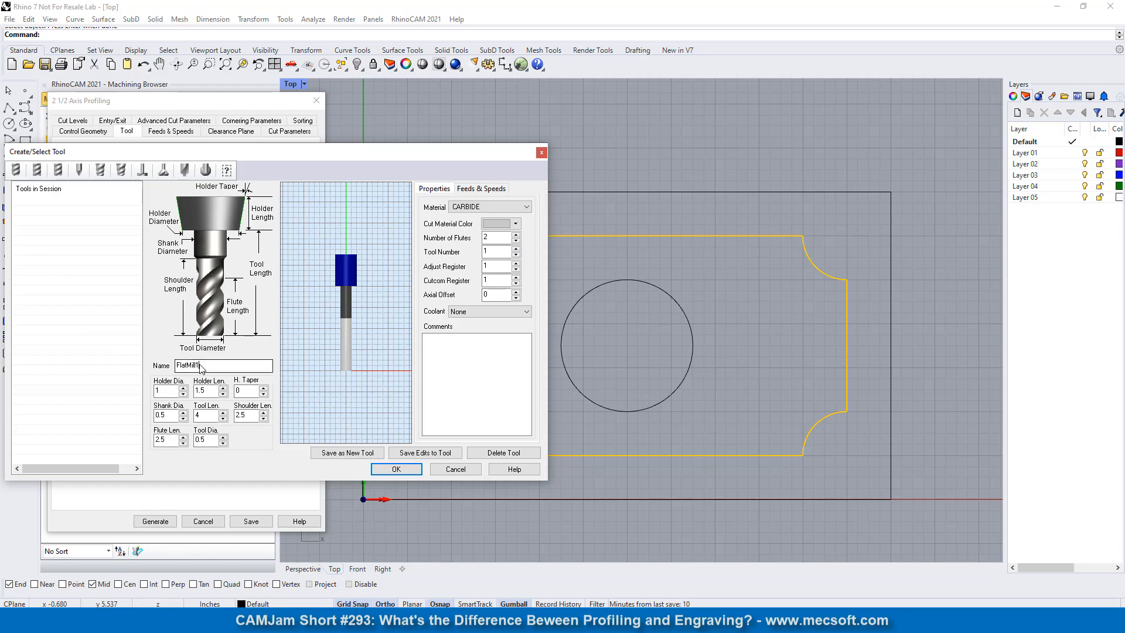
text(1/2")
click(354, 454)
click(397, 467)
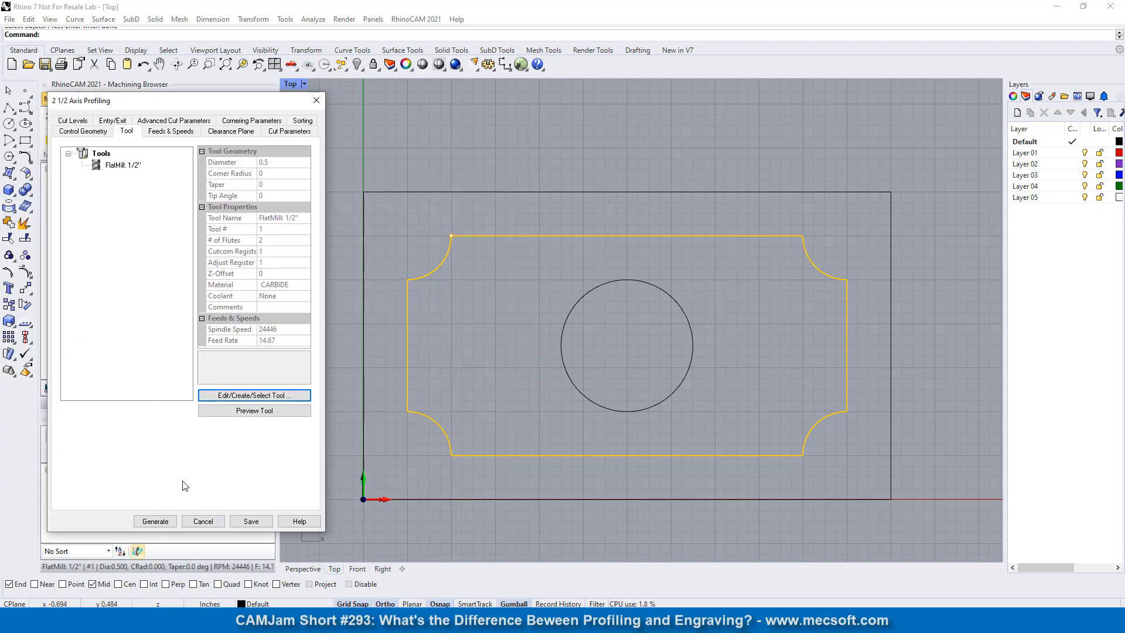
Review the feeds, clearance and cut parameters, and set the profiling operation's total cut depth to 0.5
click(171, 132)
click(231, 131)
click(289, 131)
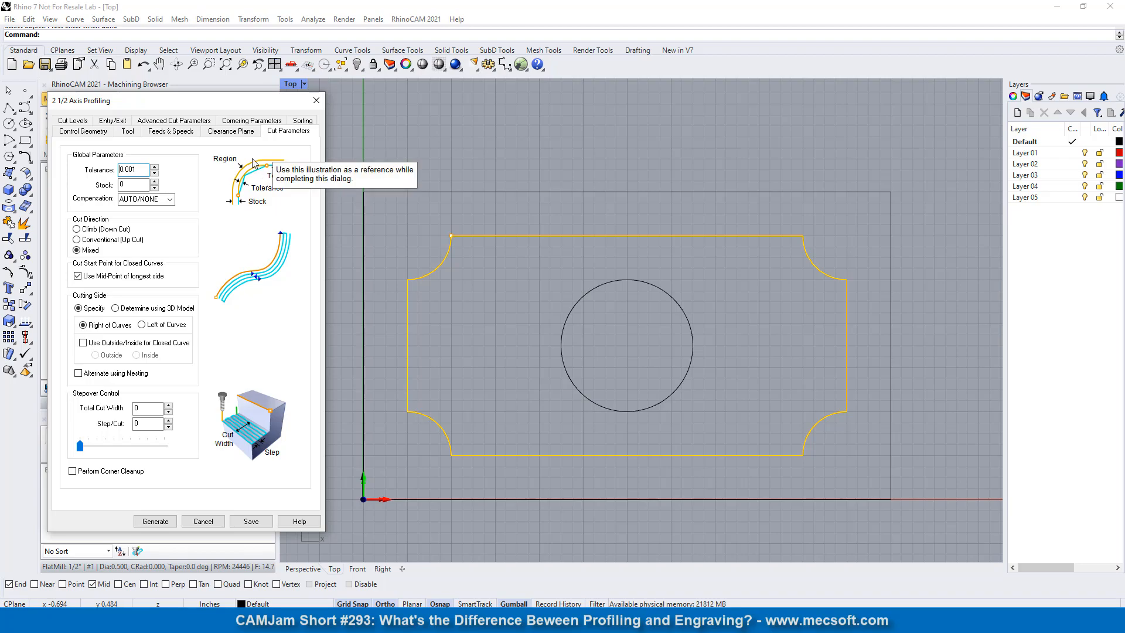
click(72, 121)
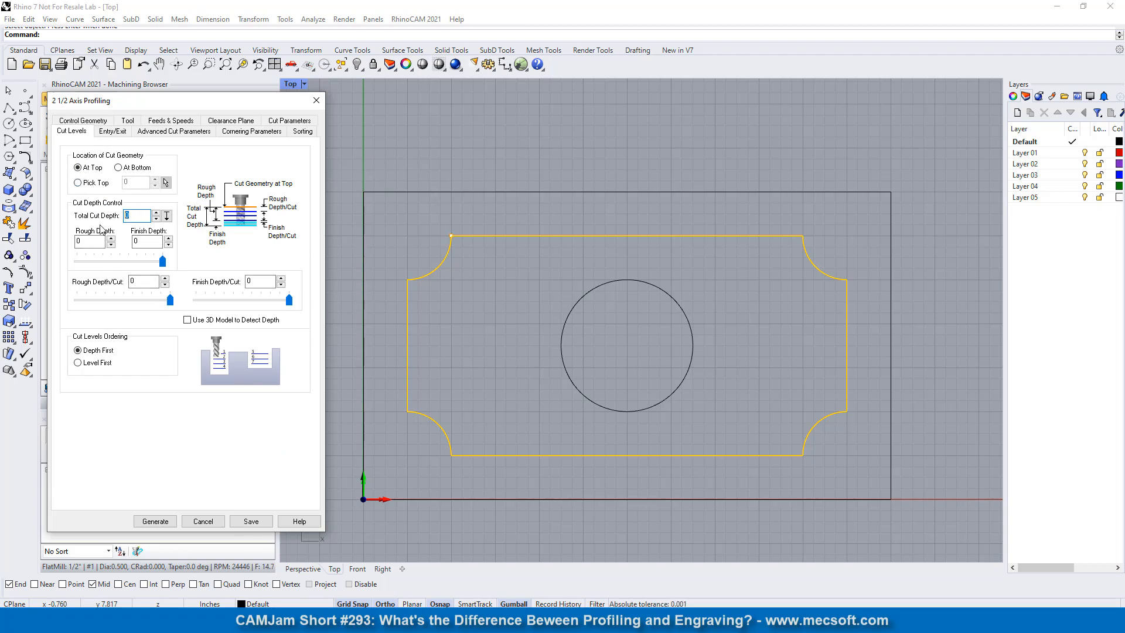
text(5)
drag(134, 281, 143, 280)
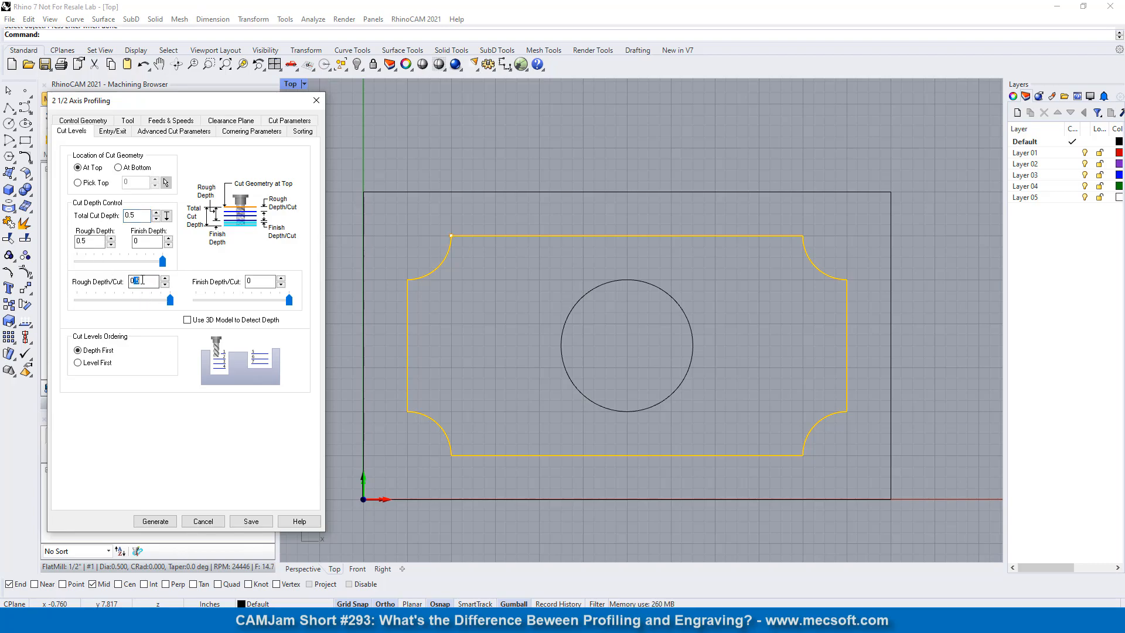
Set both the entry motions and the exit motions of the profiling operation to None
click(116, 132)
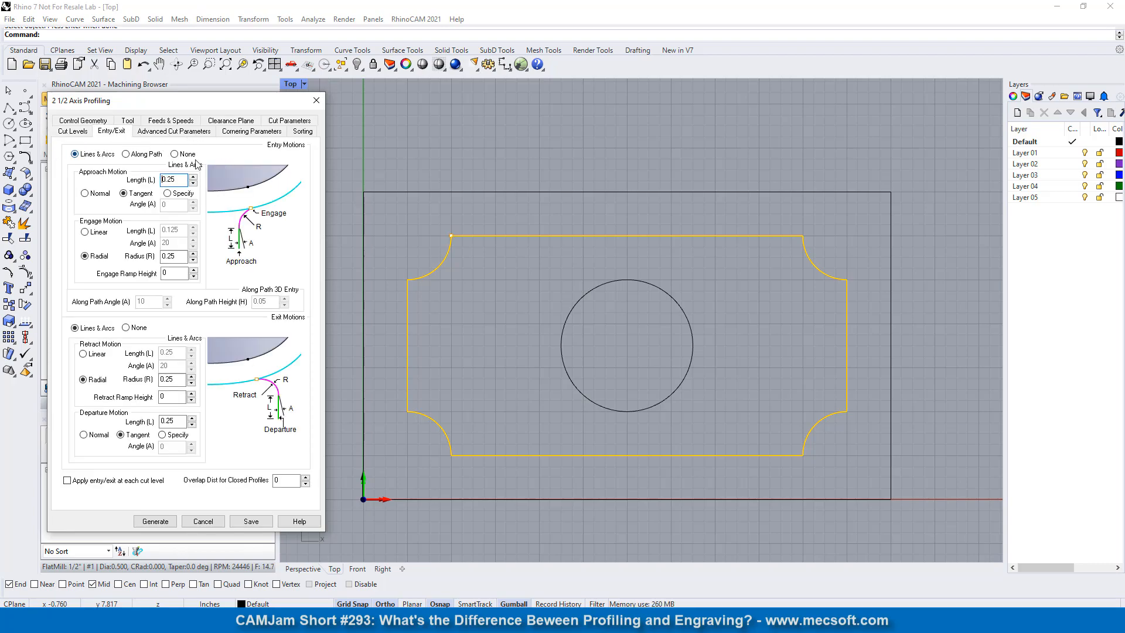
click(174, 154)
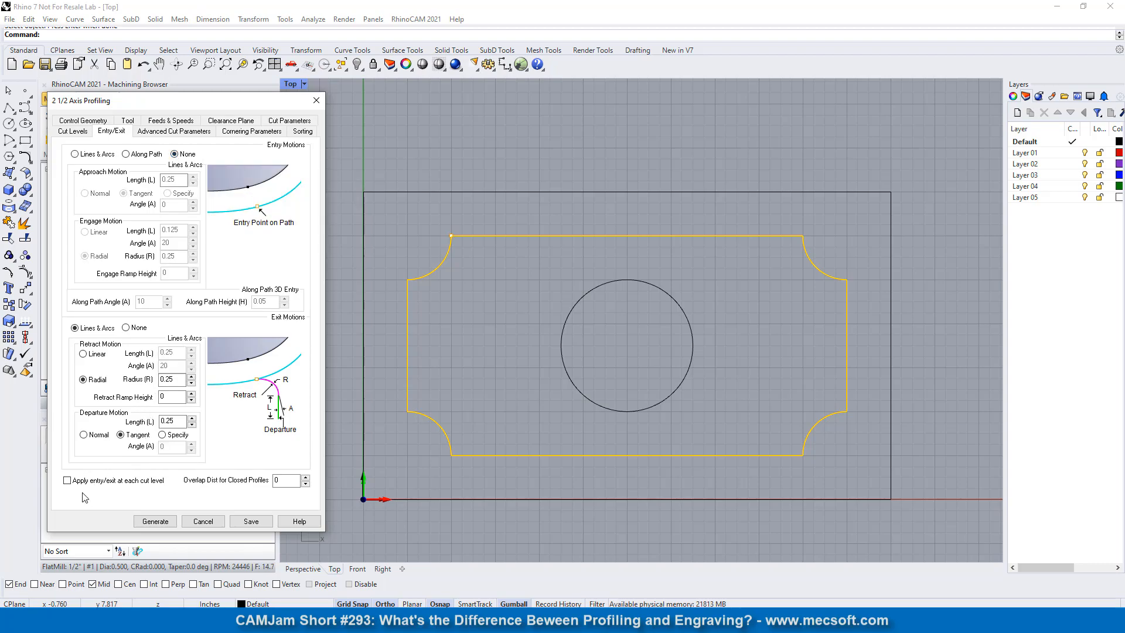
click(127, 329)
Set the arc fitting tolerance to 0.002 and generate the profiling toolpath
click(174, 131)
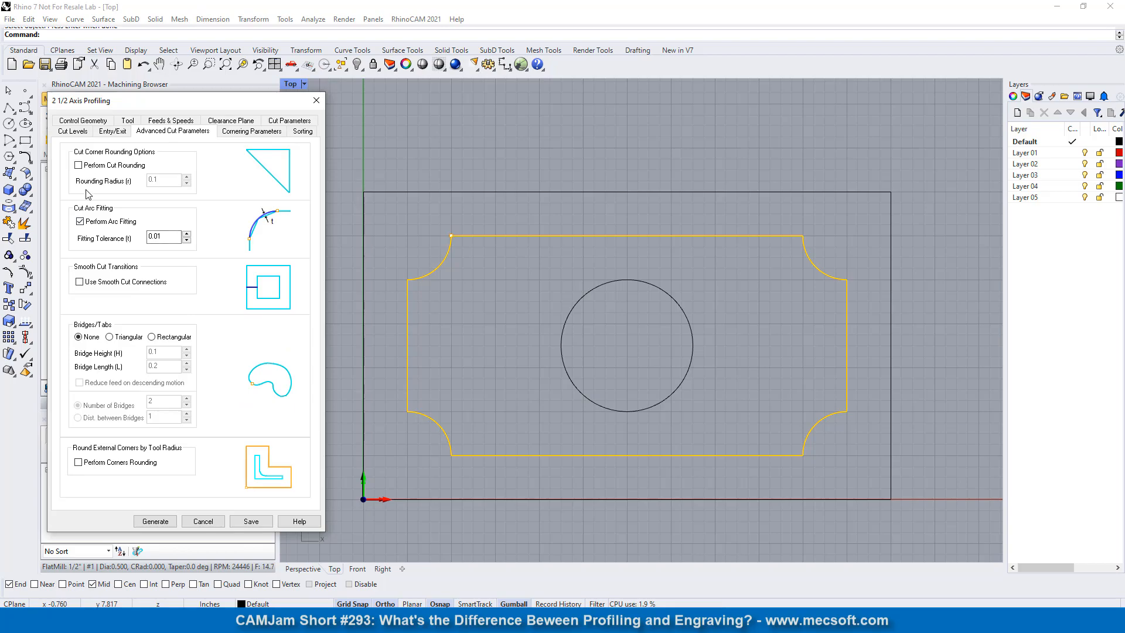
drag(170, 238, 136, 240)
text(0.002)
click(155, 521)
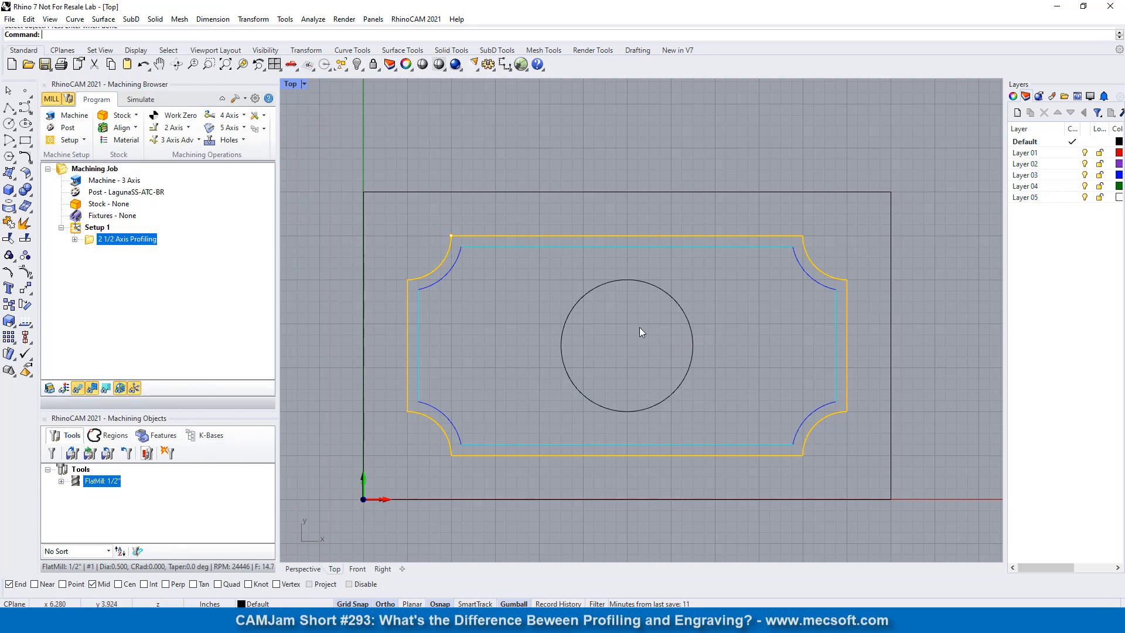
Set the toolpath display thickness to 3 in the RhinoCAM preferences
click(255, 98)
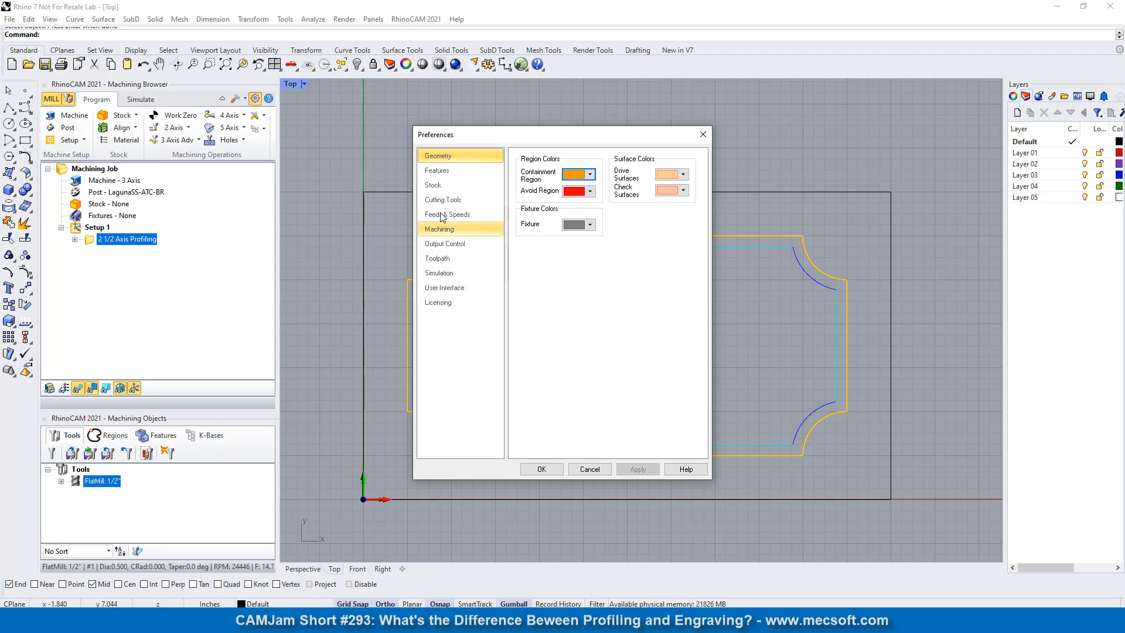
click(437, 258)
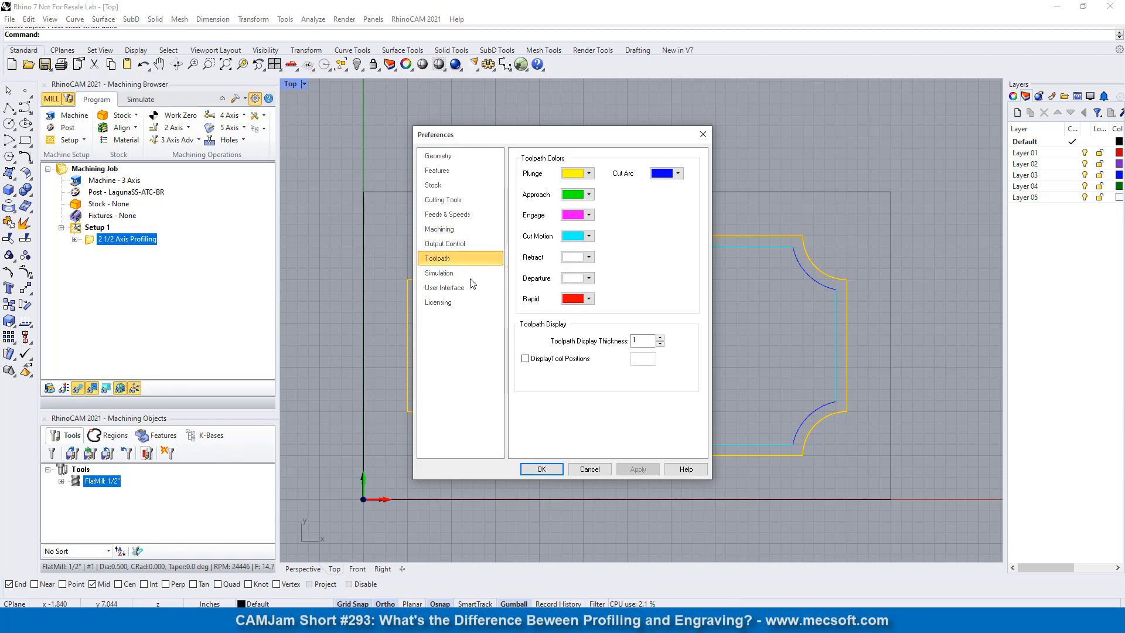
click(638, 341)
text(3)
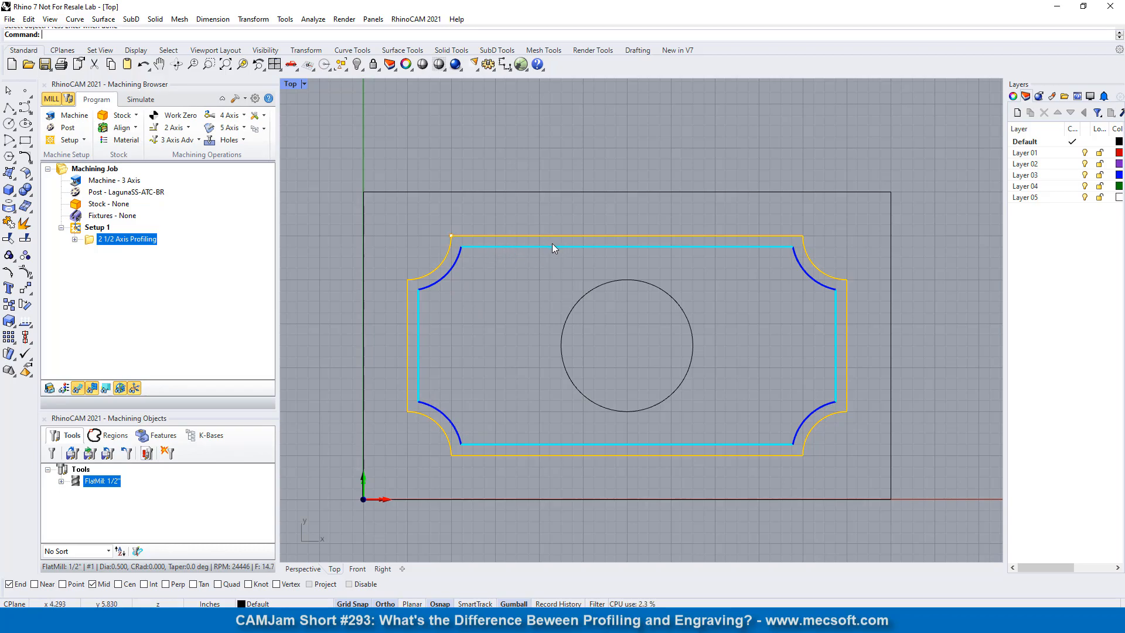
Open the profiling toolpath's motion listing and step through it line by line to examine the tool's path around the contour
click(74, 239)
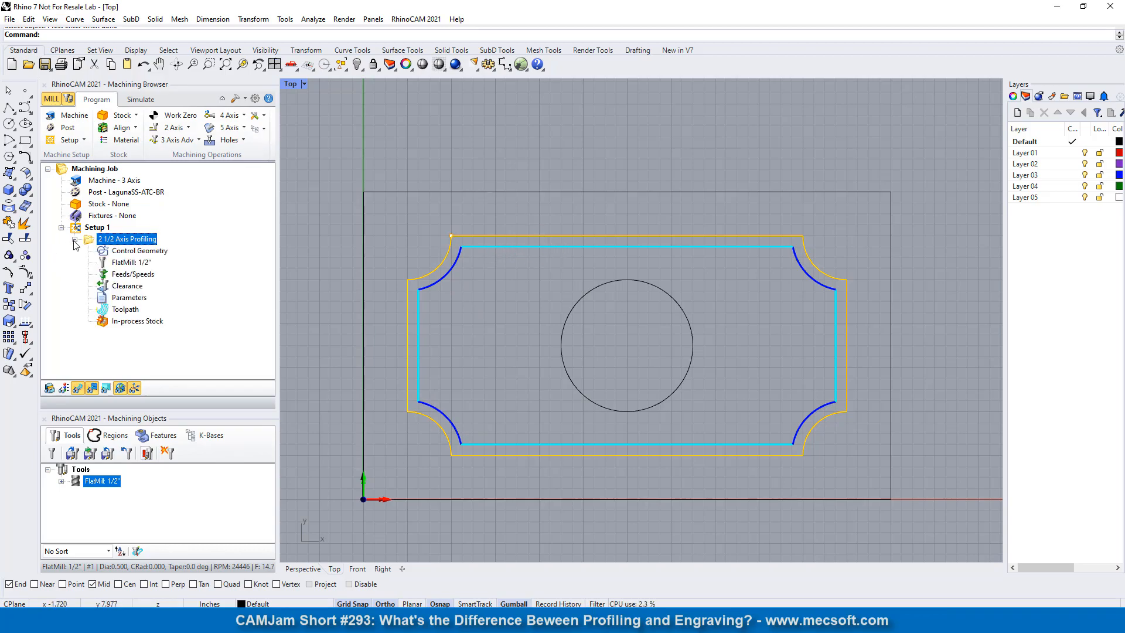
click(112, 310)
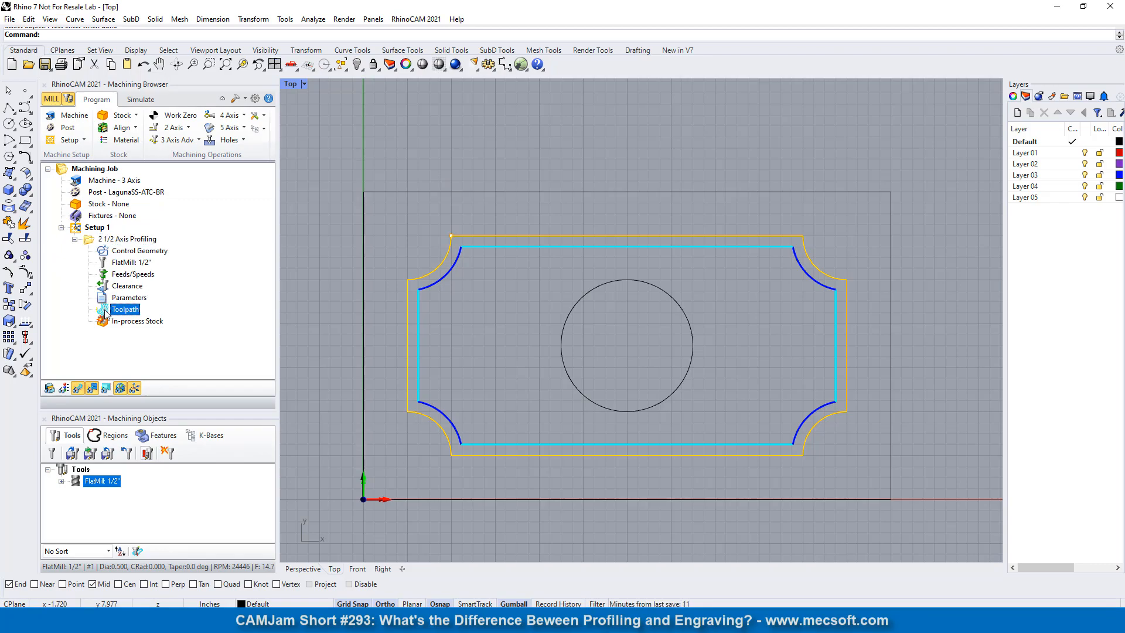
double_click(111, 310)
click(402, 154)
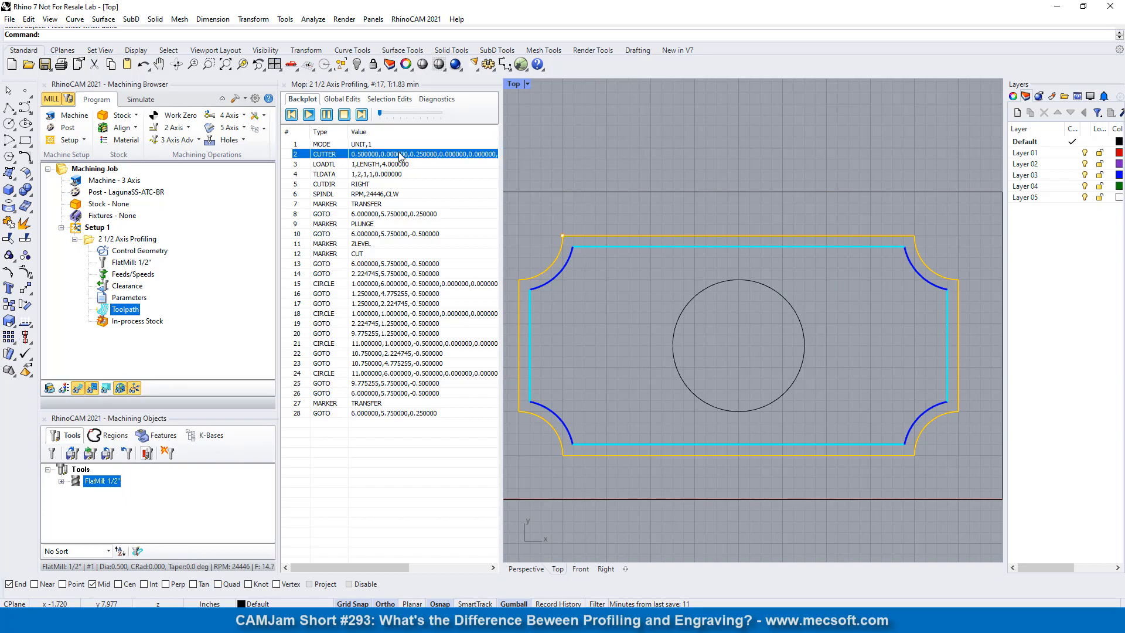
key(Down)
key(Down)
key(Down)
key(Down)
key(Down)
key(Down)
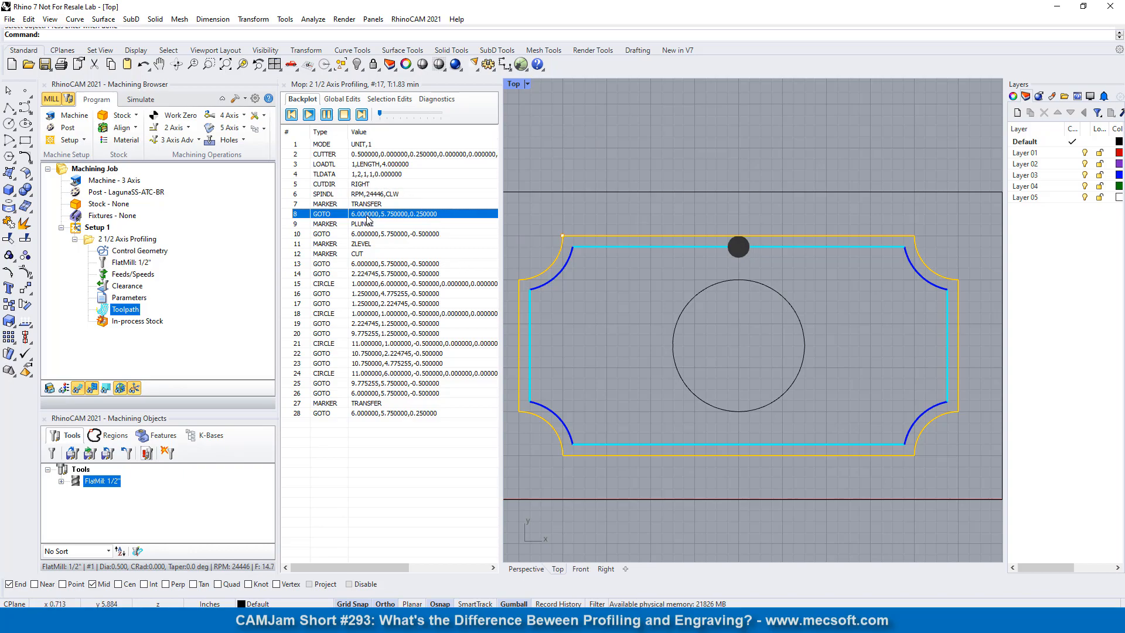
key(Down)
key(Down)
key(Down)
key(Down)
key(Down)
key(Down)
key(Down)
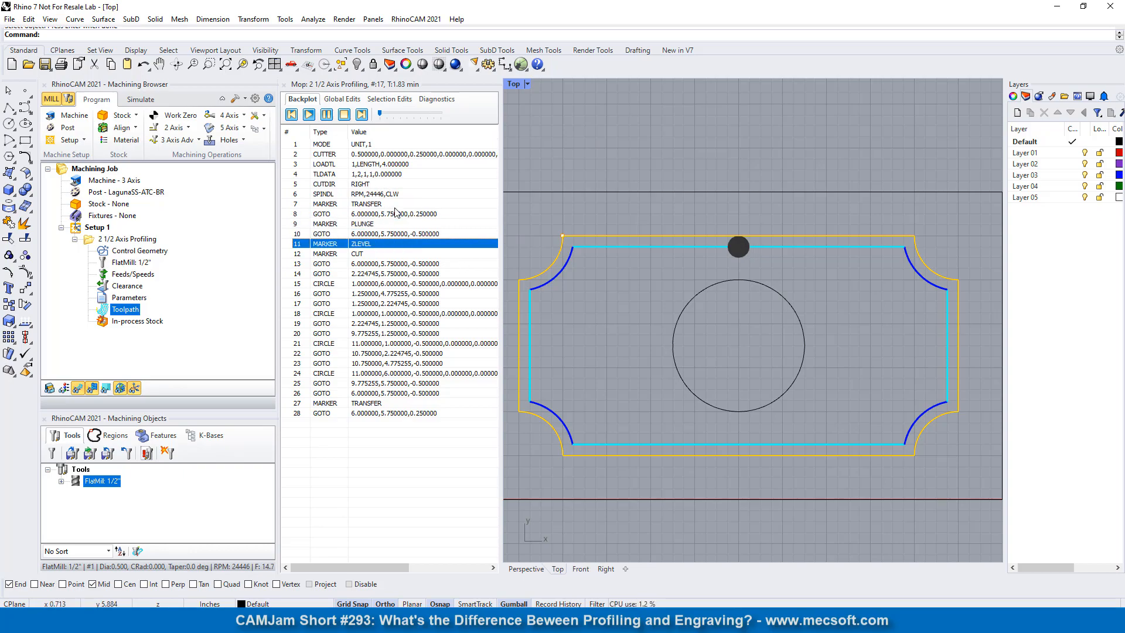
key(Down)
key(Down)
key(Down)
key(Down)
key(Down)
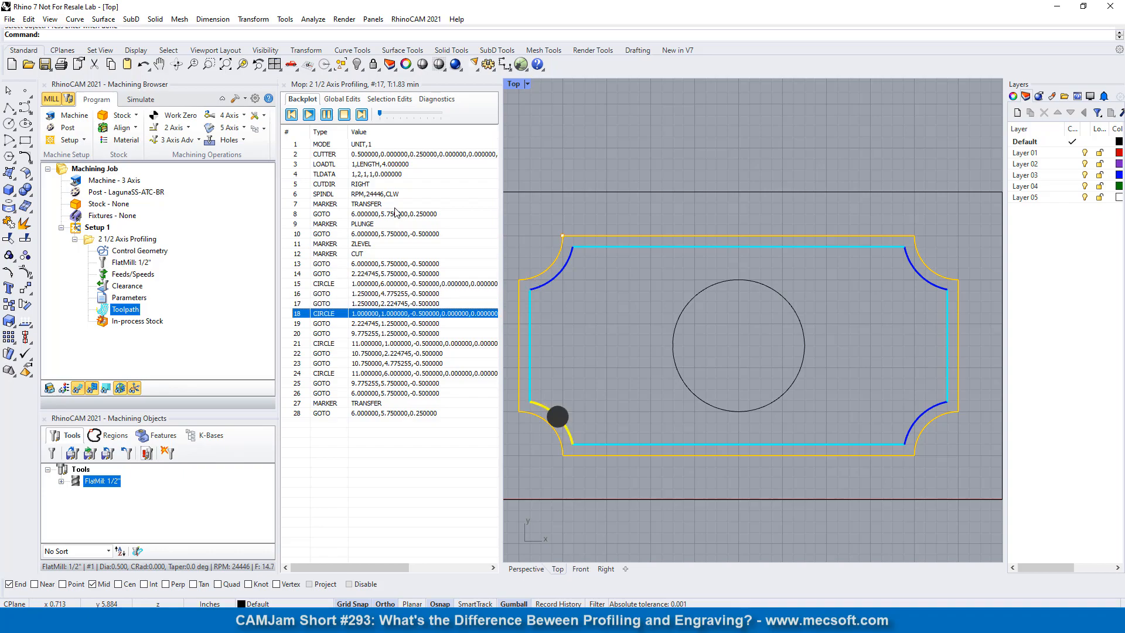
key(Down)
key(Down)
key(Down)
key(Down)
key(Down)
key(Down)
key(Down)
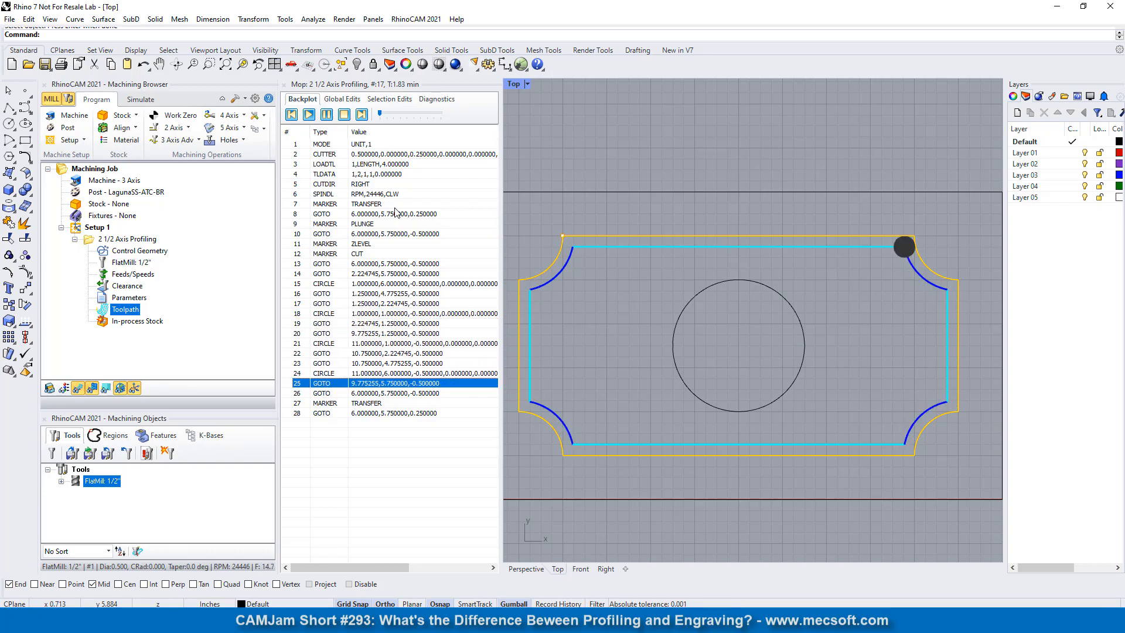
key(Down)
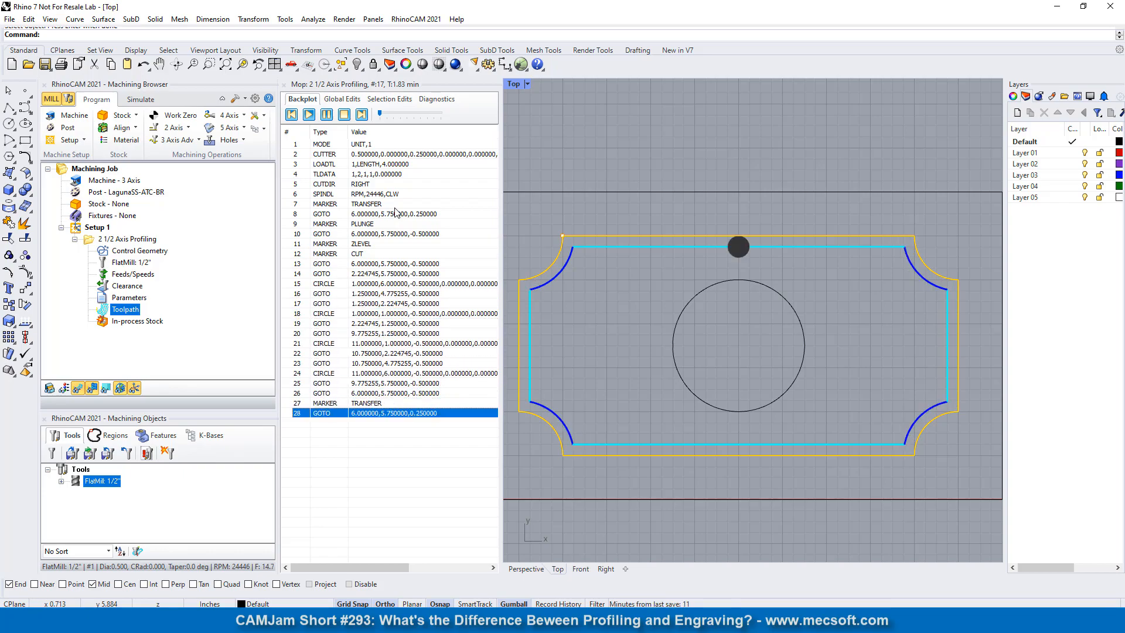
Step back to the GOTO motion on line 25 and examine the tool's offset from the contour's upper-right corner
key(Up)
key(Up)
key(Up)
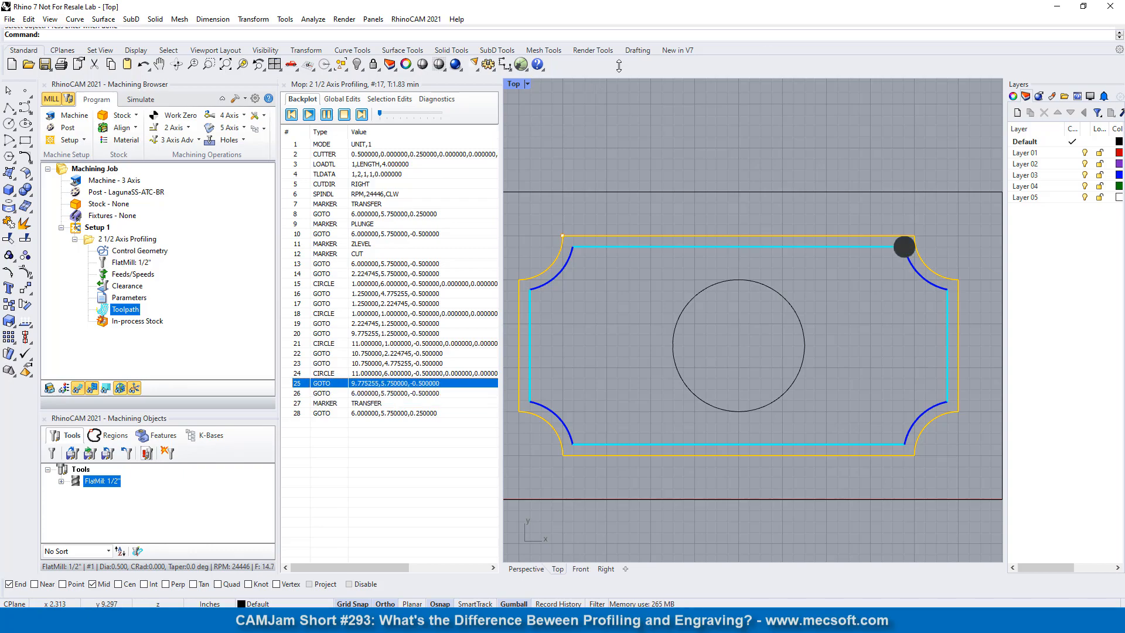
scroll(943, 220, up, 5)
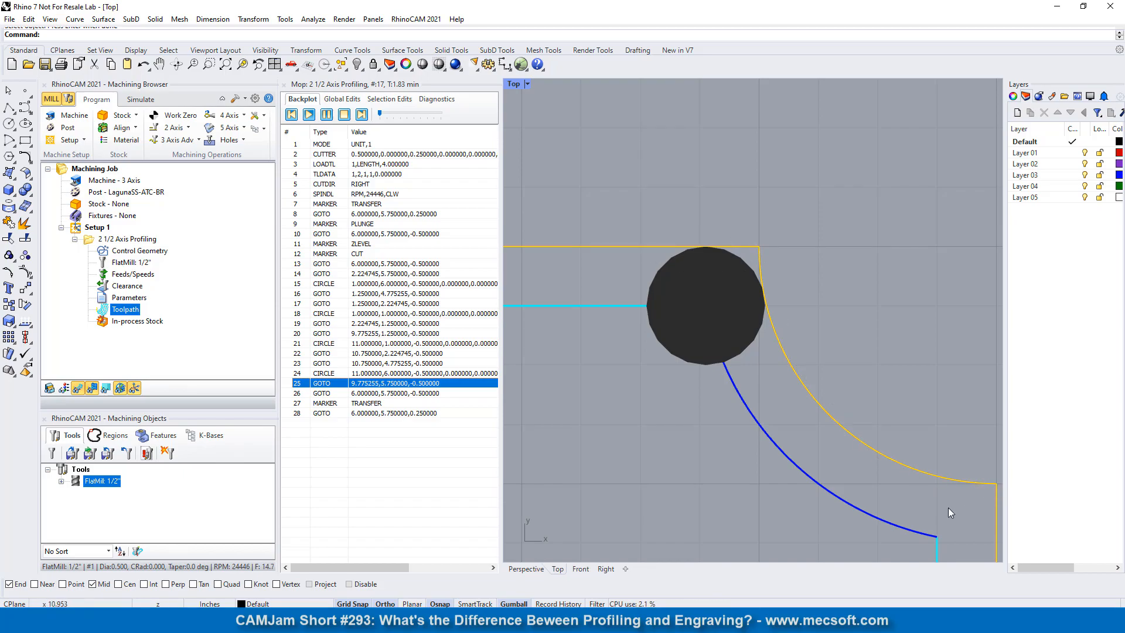
scroll(783, 261, down, 6)
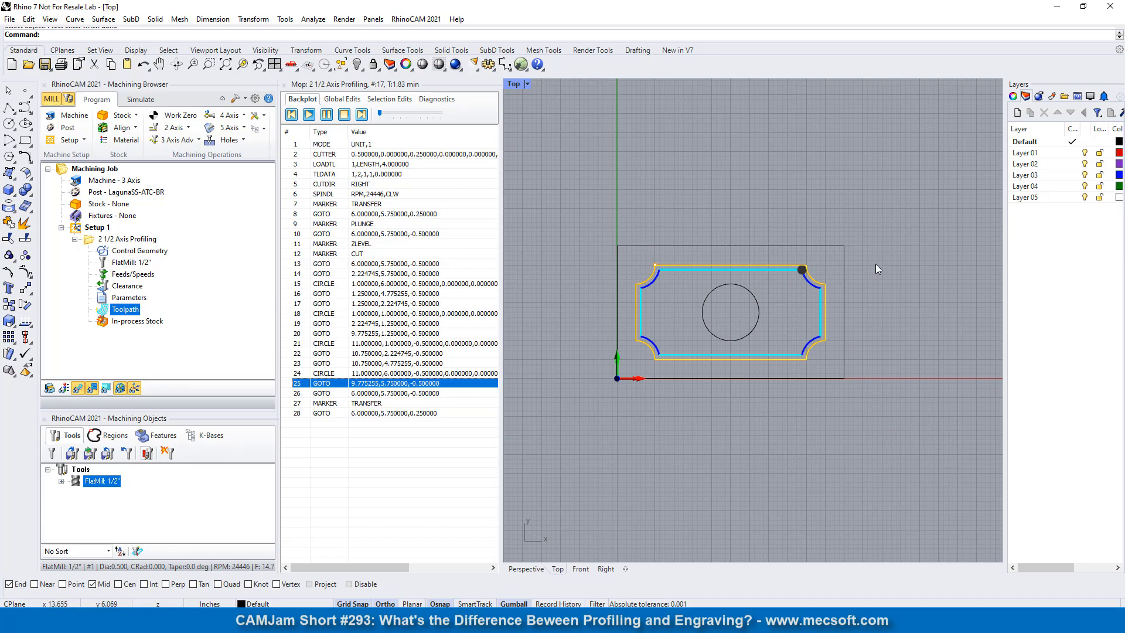
scroll(878, 269, up, 4)
scroll(674, 269, down, 2)
scroll(596, 269, up, 4)
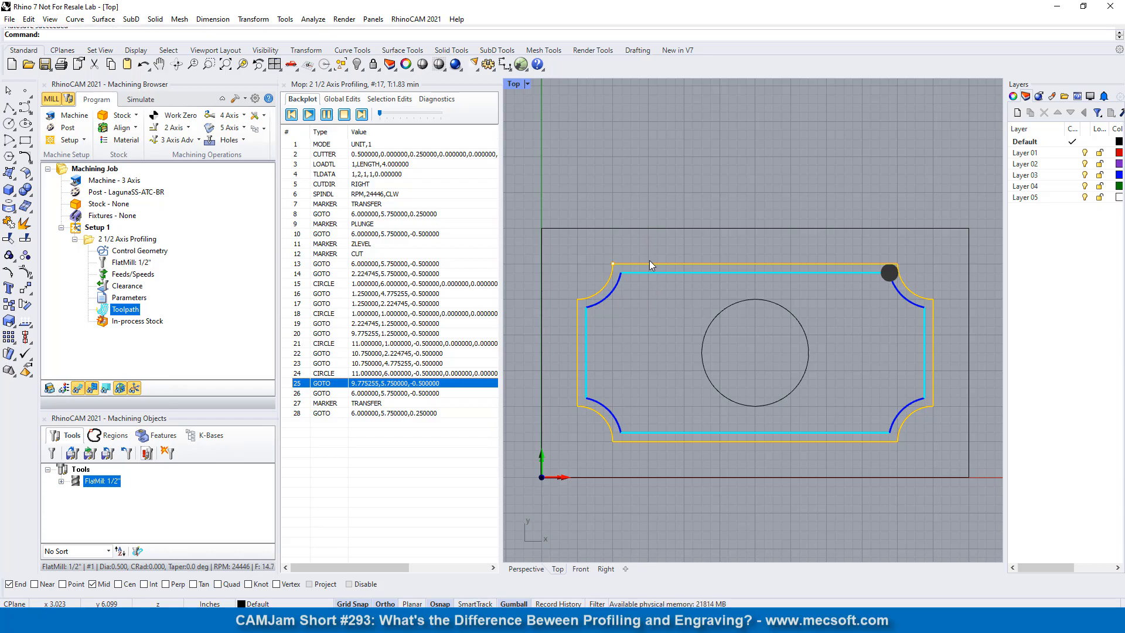
Create an engraving operation on the notched contour with the 1/2" flat mill, setting total cut depth and rough depth per cut to 0.5
click(75, 240)
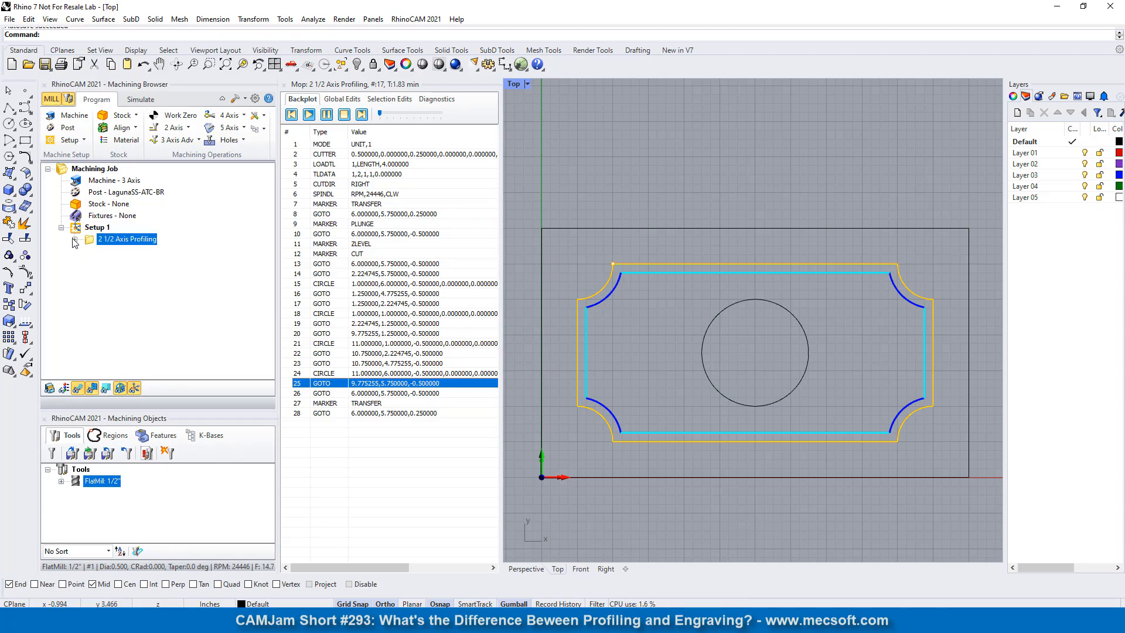
click(176, 128)
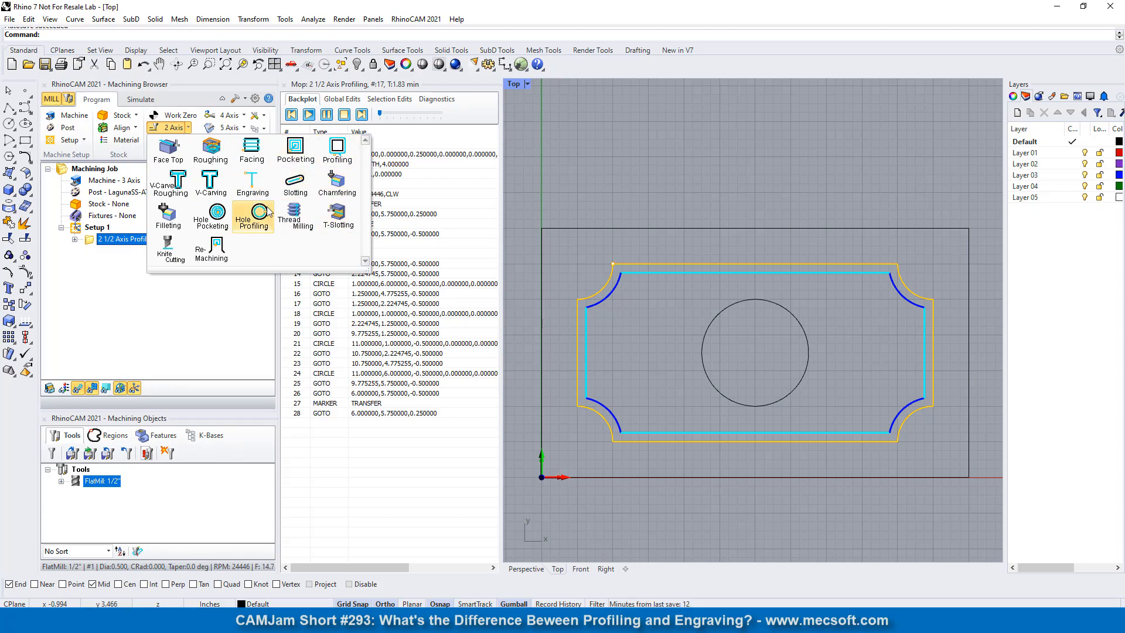
click(254, 186)
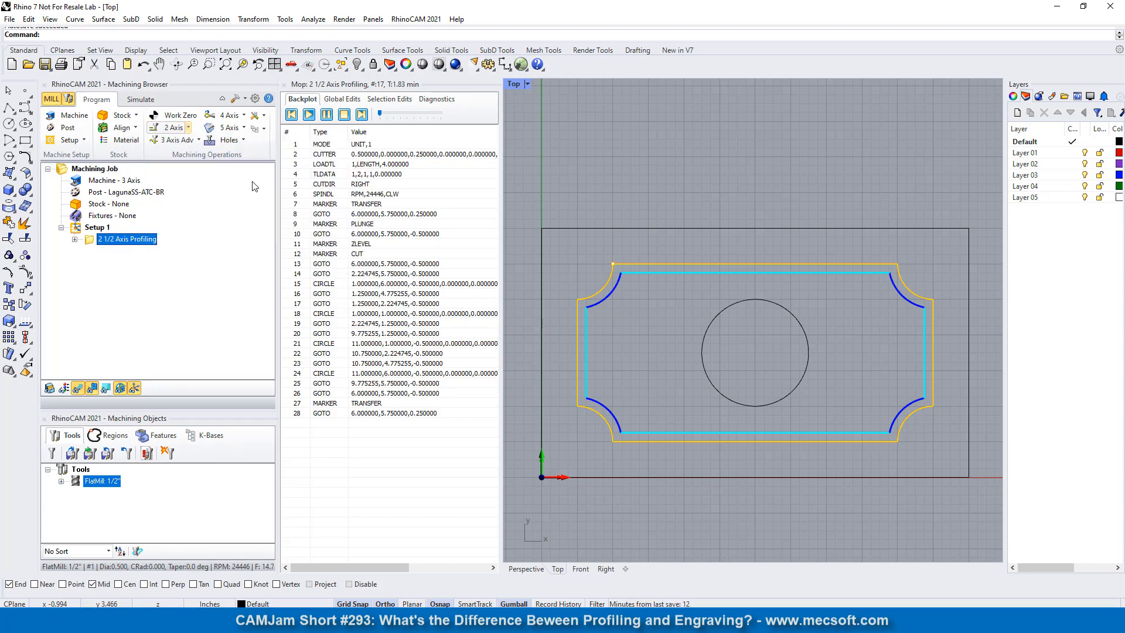
click(117, 184)
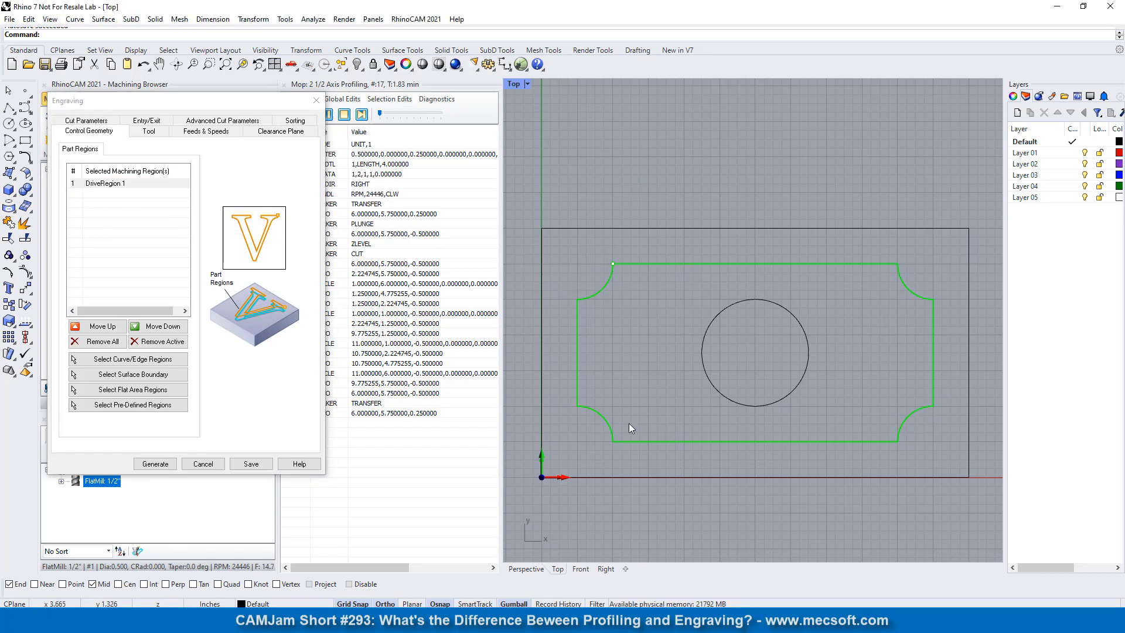
click(149, 131)
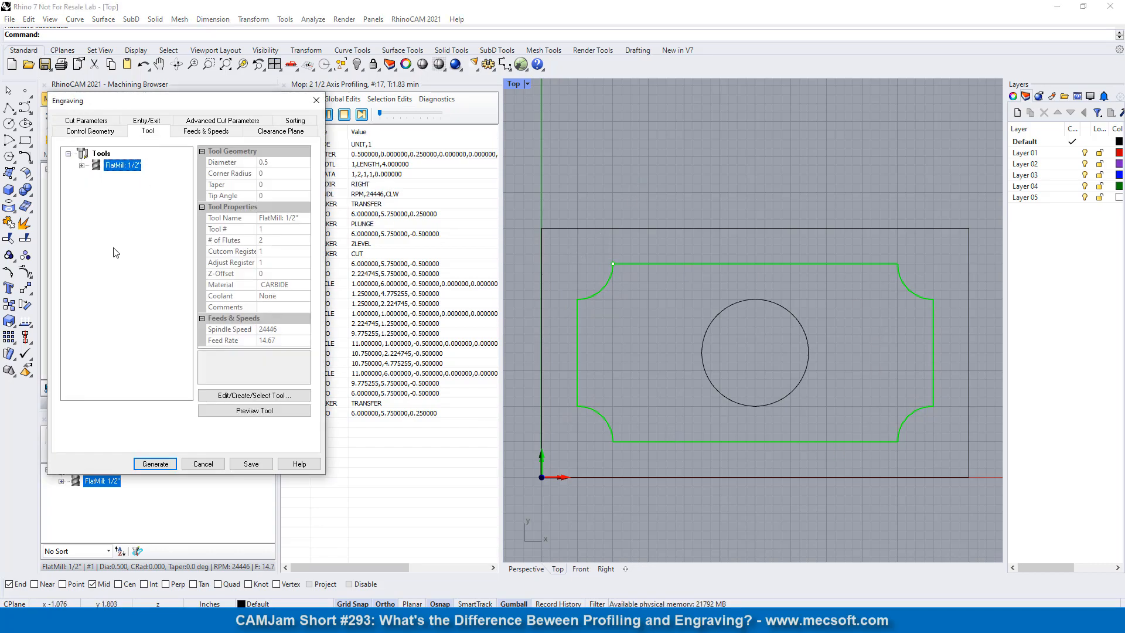
click(86, 123)
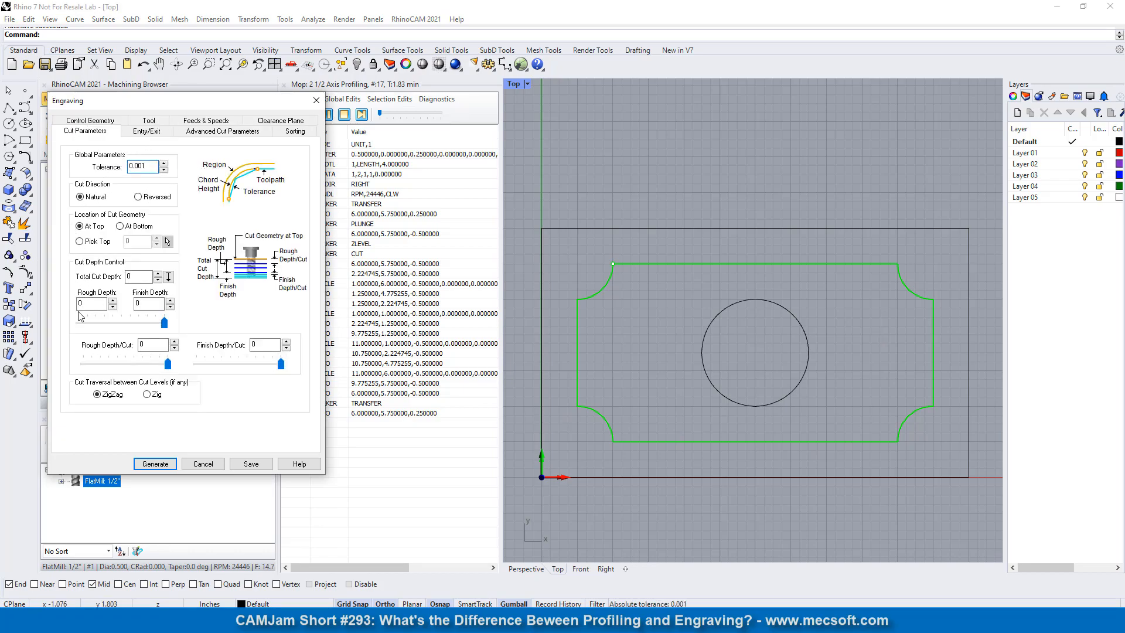
double_click(138, 278)
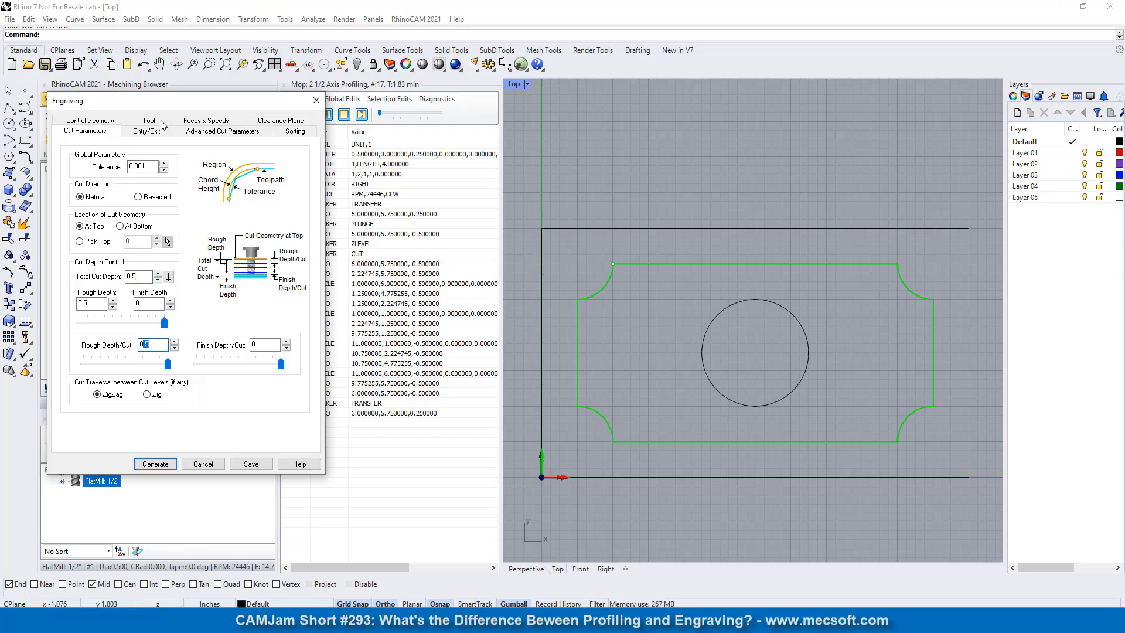
Use no entry or exit motions, apply arc fitting with a 0.002 tolerance, and generate the engraving toolpath
click(146, 131)
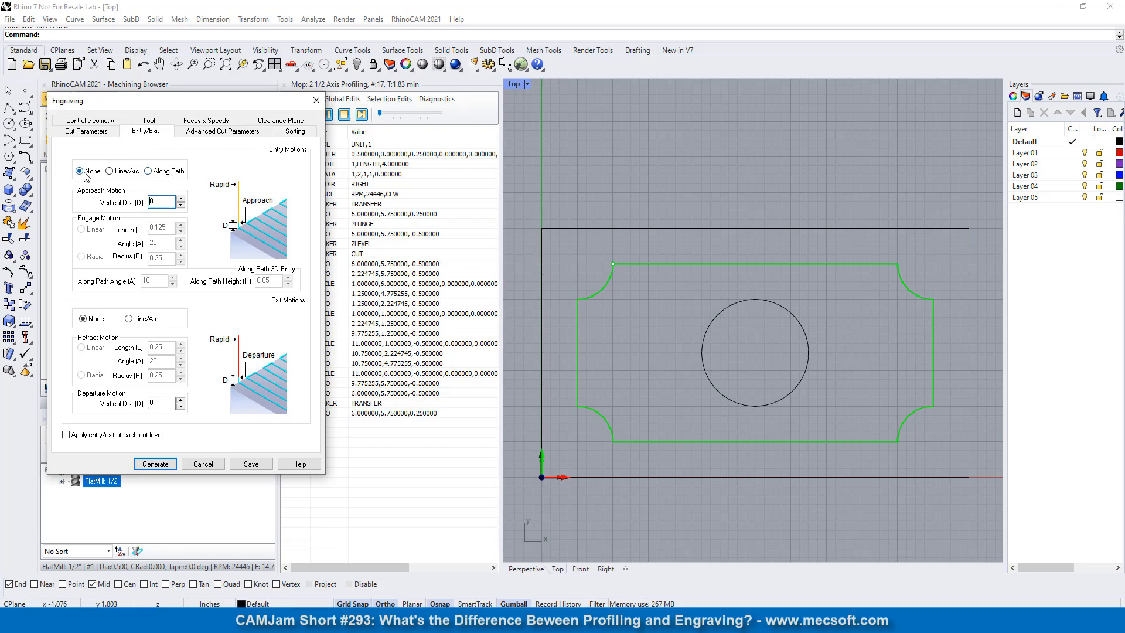
mouse_move(85, 319)
click(218, 134)
drag(170, 185, 138, 192)
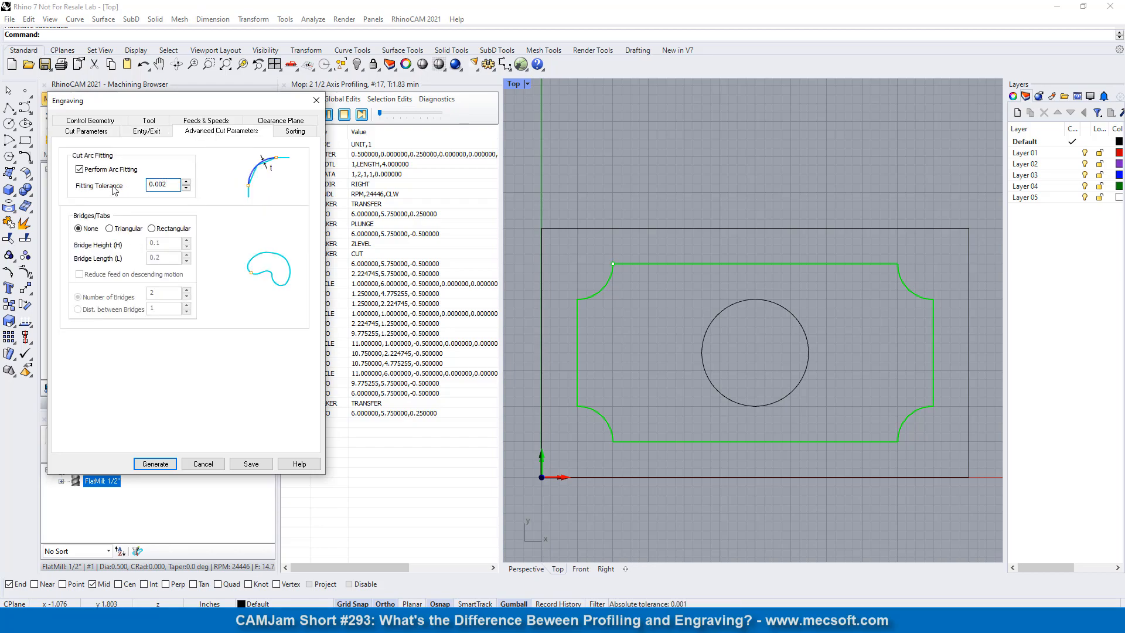
click(155, 463)
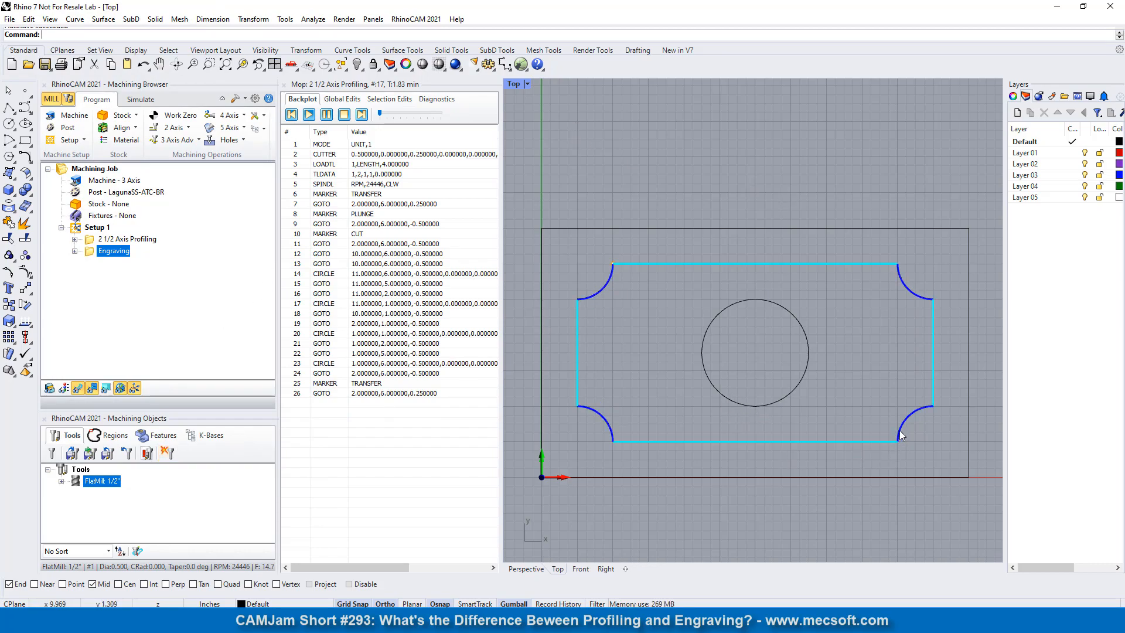
Hide and redisplay the engraving toolpath to compare it with the notched contour
click(79, 389)
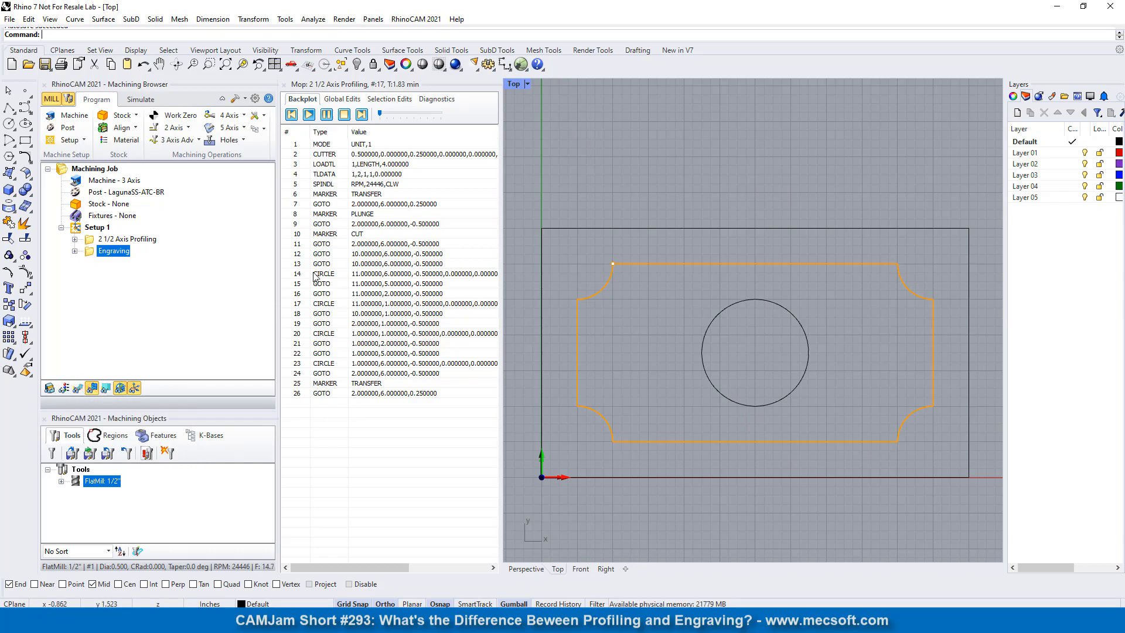
click(77, 229)
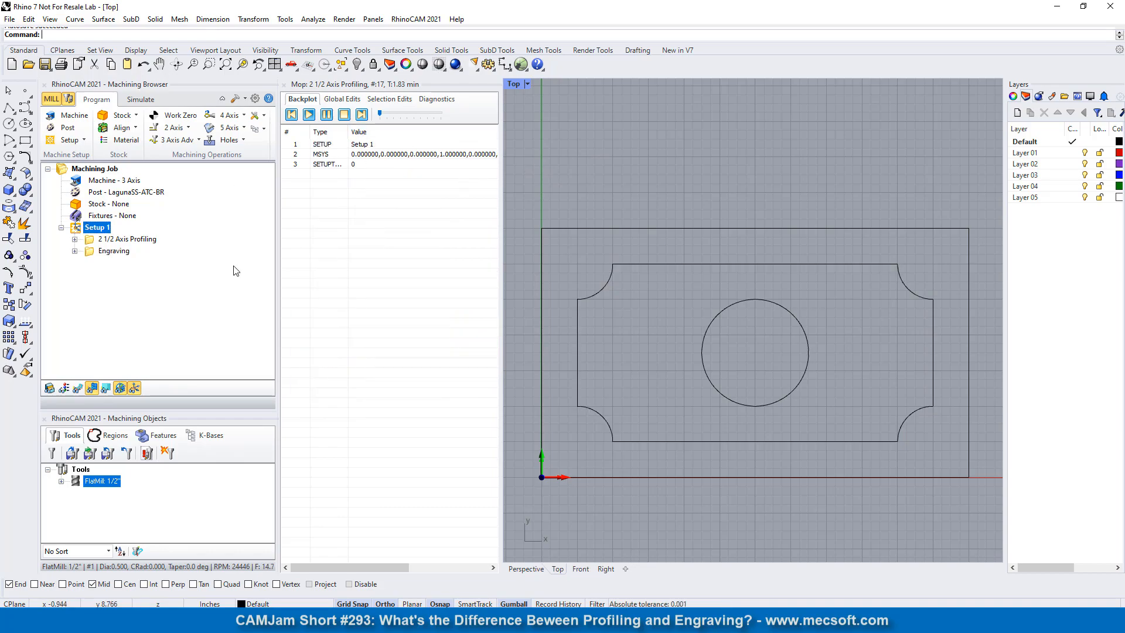
click(91, 254)
click(79, 388)
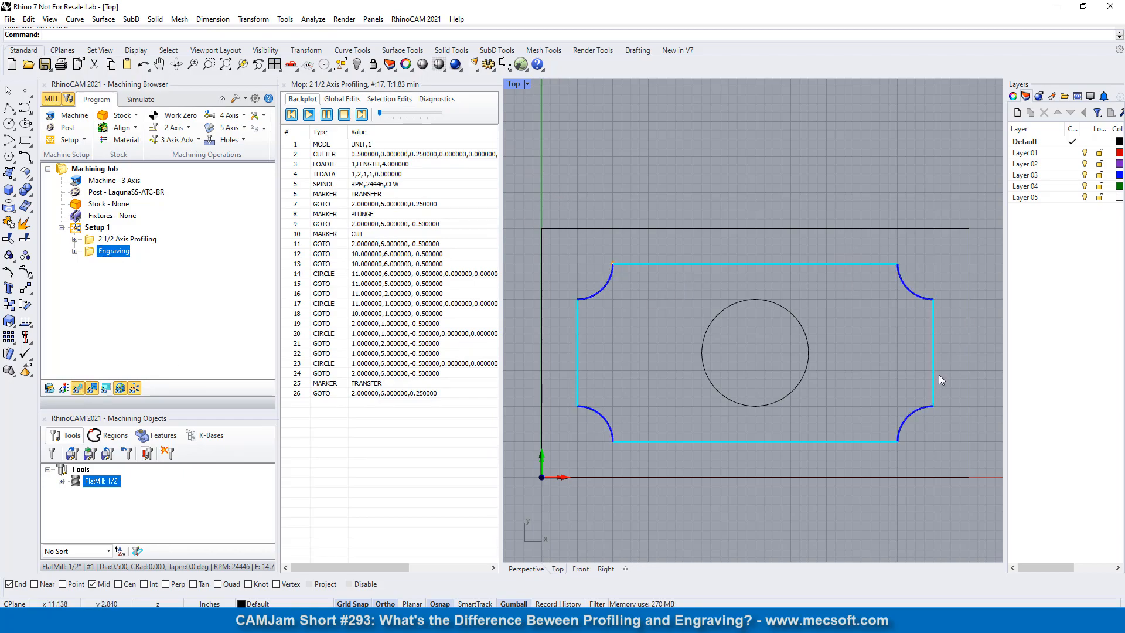
Step through the engraving toolpath's motion listing from line 2 to examine the tool's position relative to the contour, and close the listing
click(393, 154)
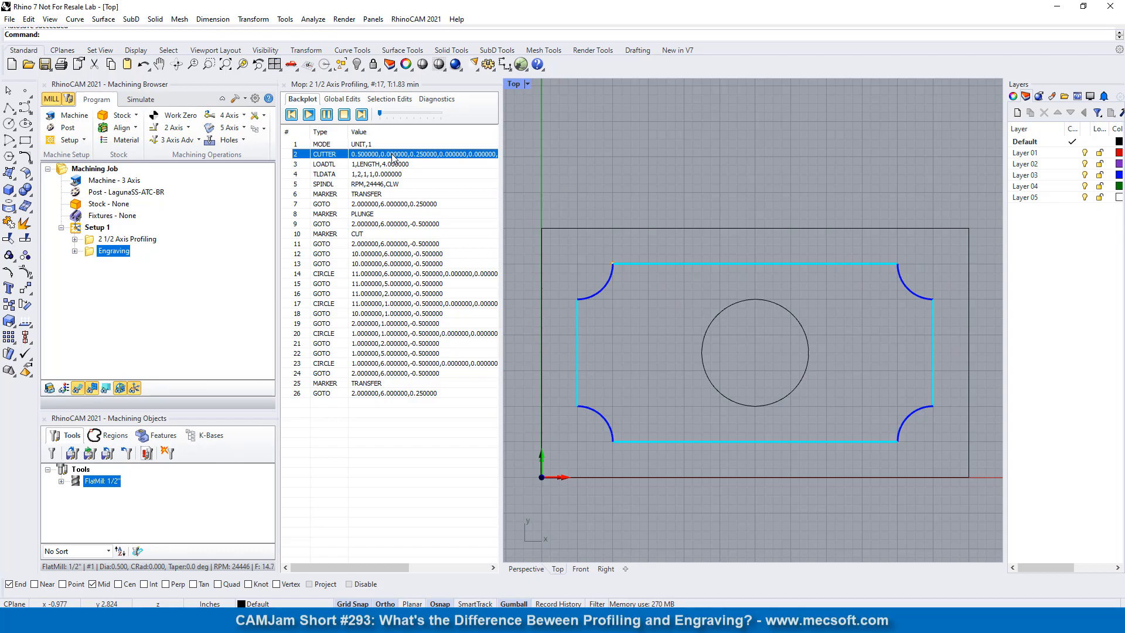
key(Down)
key(Down)
key(Down)
key(Down)
key(Down)
key(Down)
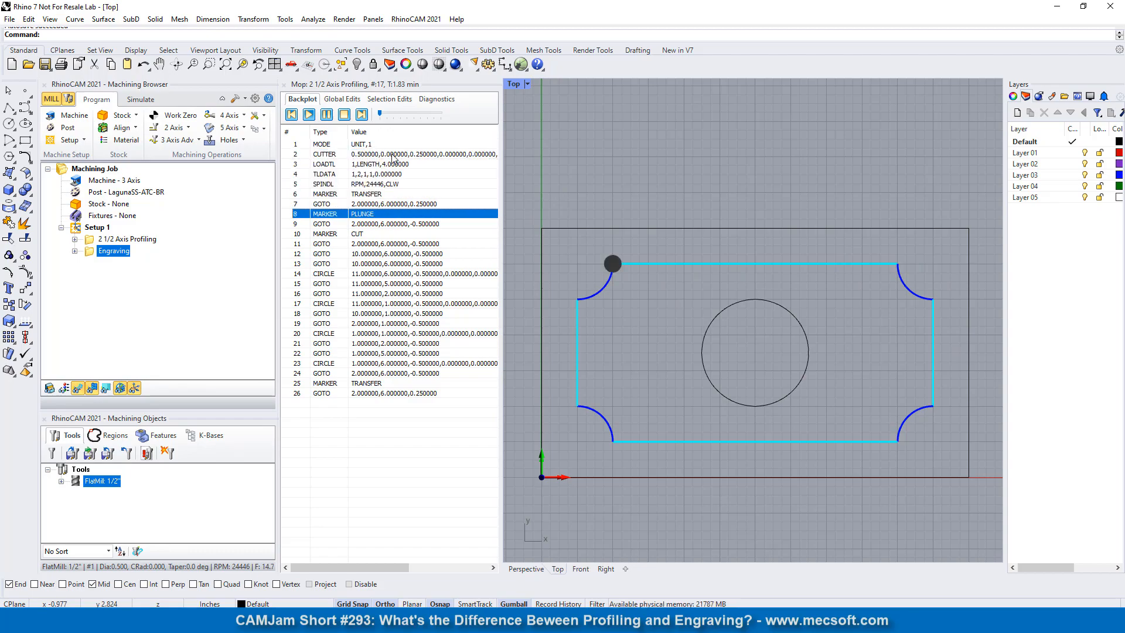
key(Down)
key(Down)
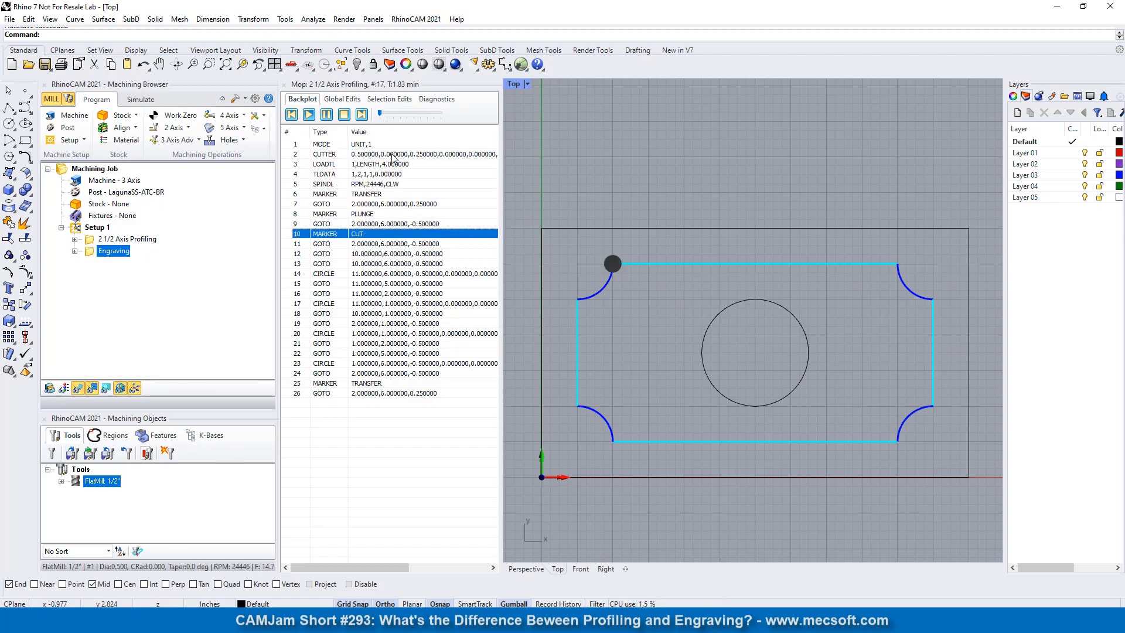
key(Down)
key(Down)
key(Down)
key(Down)
key(Down)
key(Down)
key(Down)
key(Down)
key(Down)
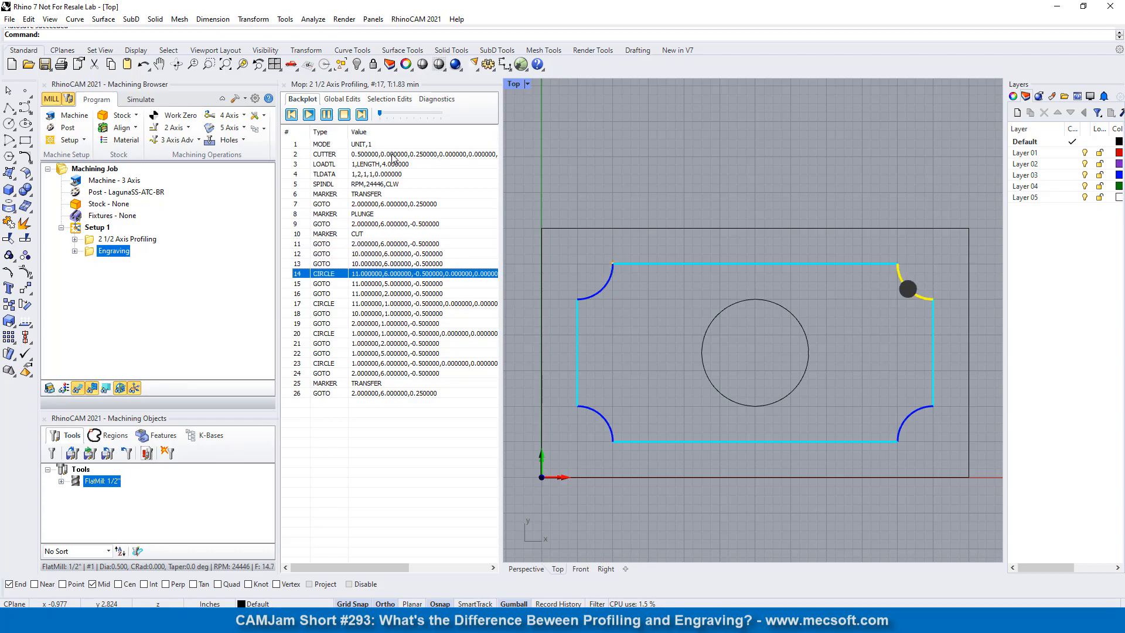
key(Down)
key(Down)
key(Down)
key(Down)
key(Down)
key(Down)
key(Down)
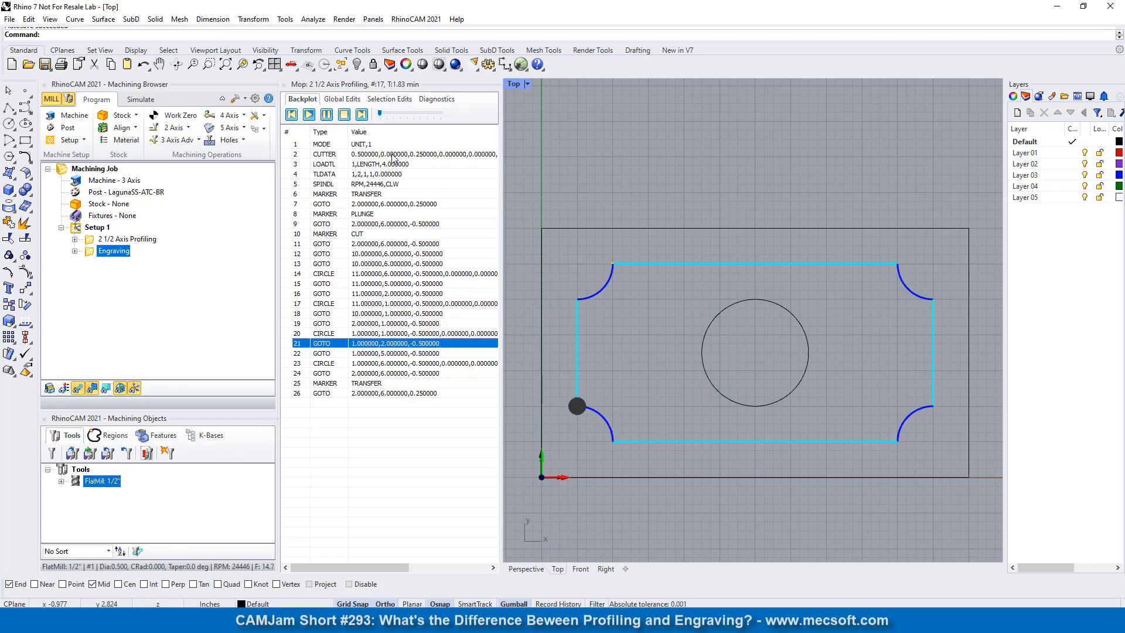
key(Up)
key(Up)
key(Up)
key(Up)
key(Up)
key(Up)
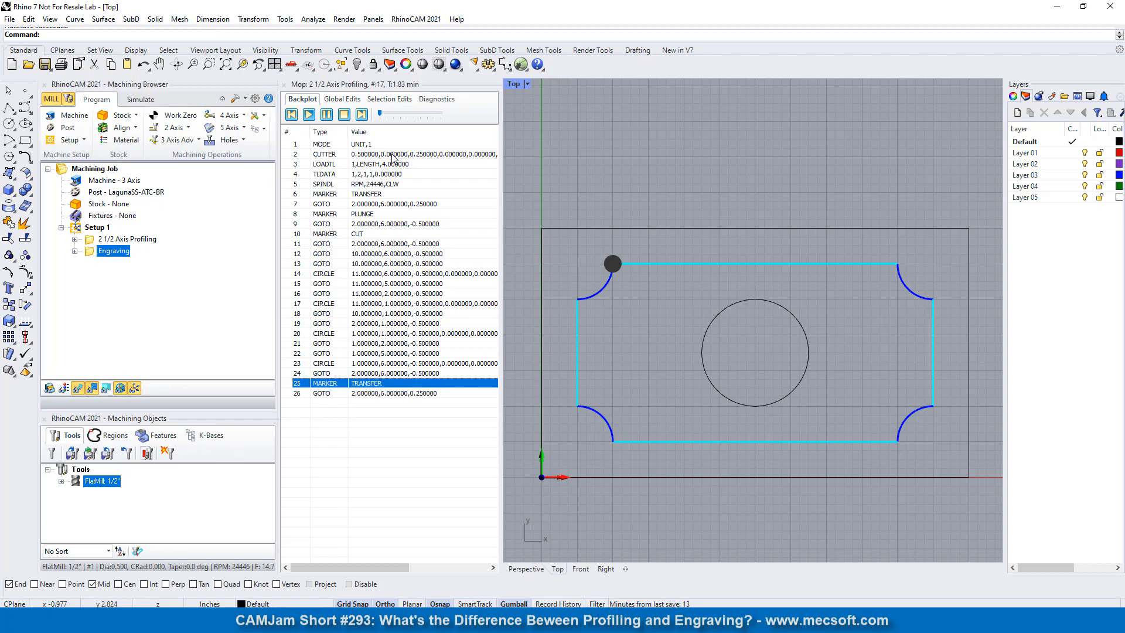
key(Up)
key(Up)
key(Up)
key(Up)
key(Up)
key(Up)
key(Up)
key(Up)
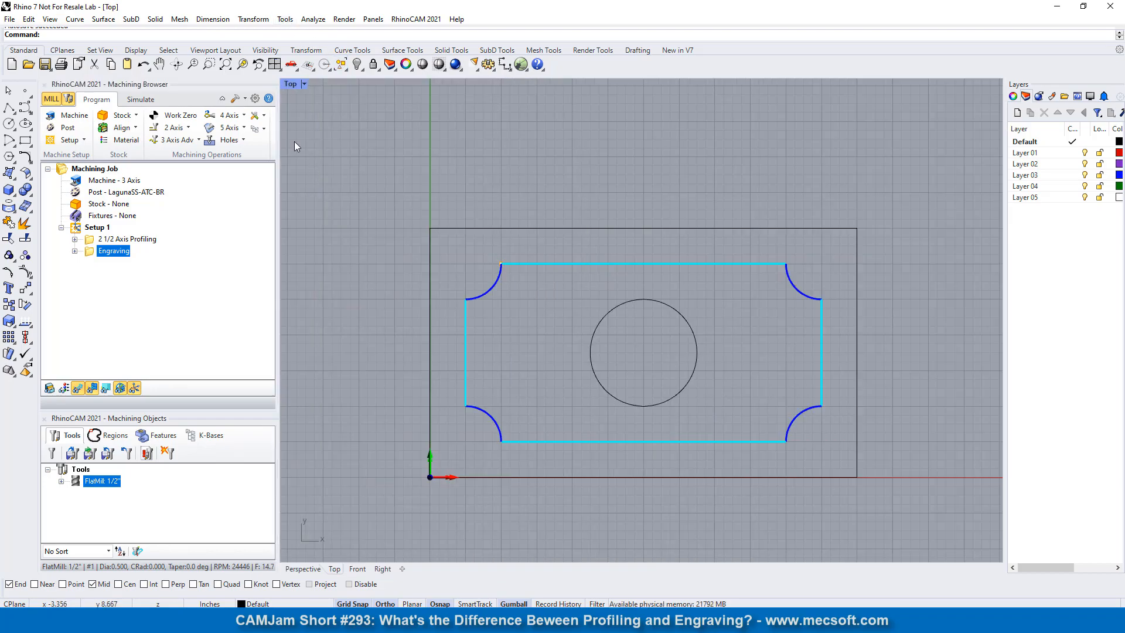
click(283, 84)
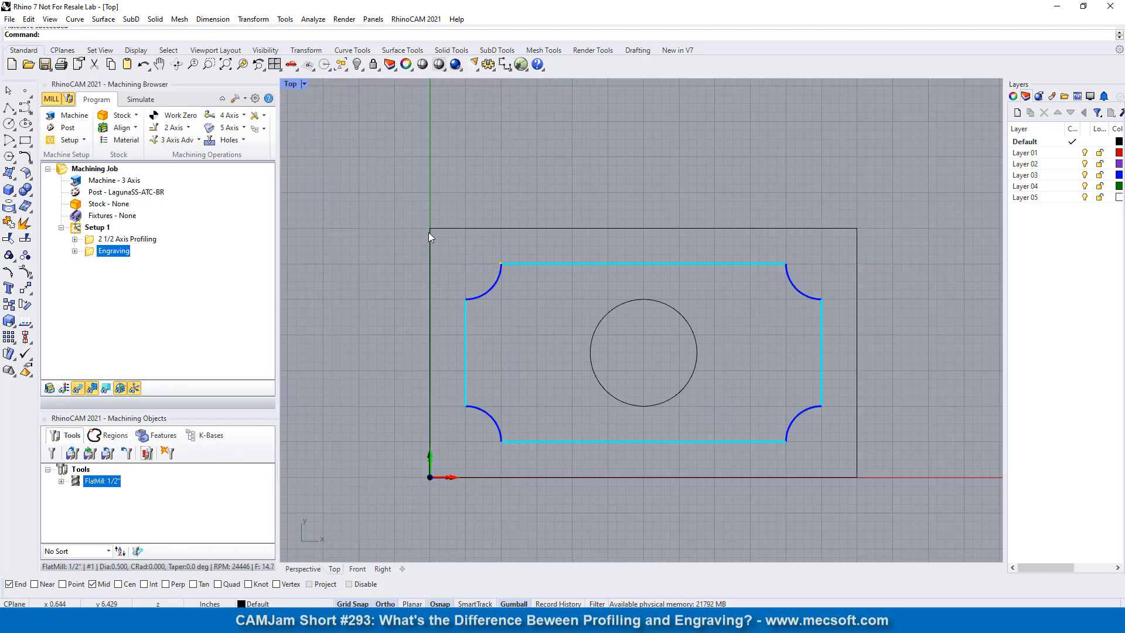
Define a box stock from the model bounding box with a height of 1
click(93, 205)
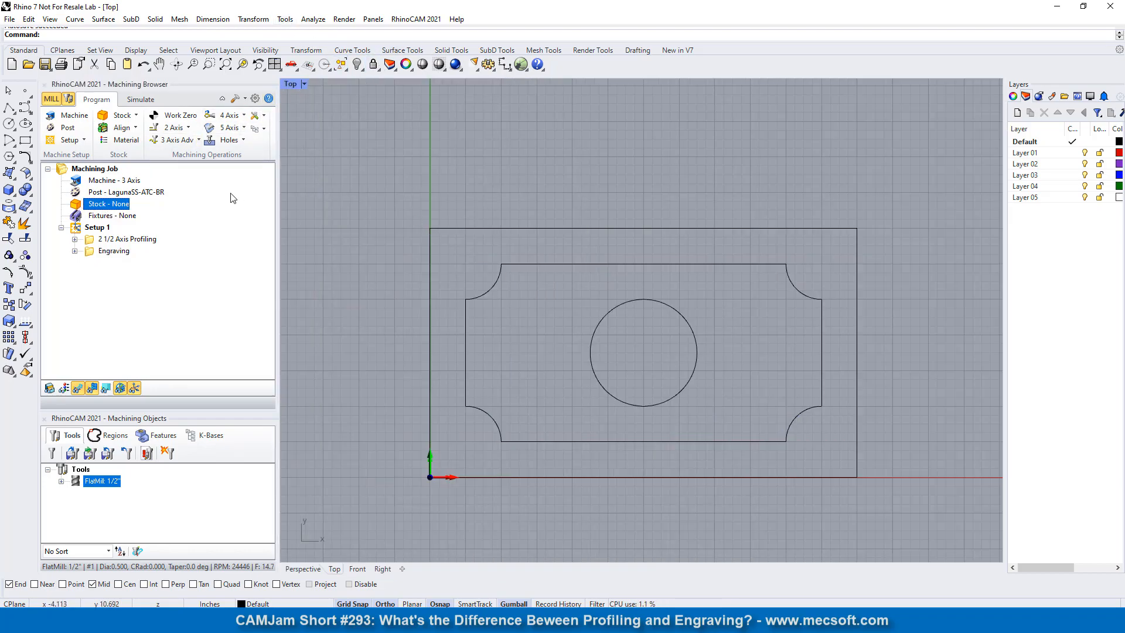
double_click(79, 206)
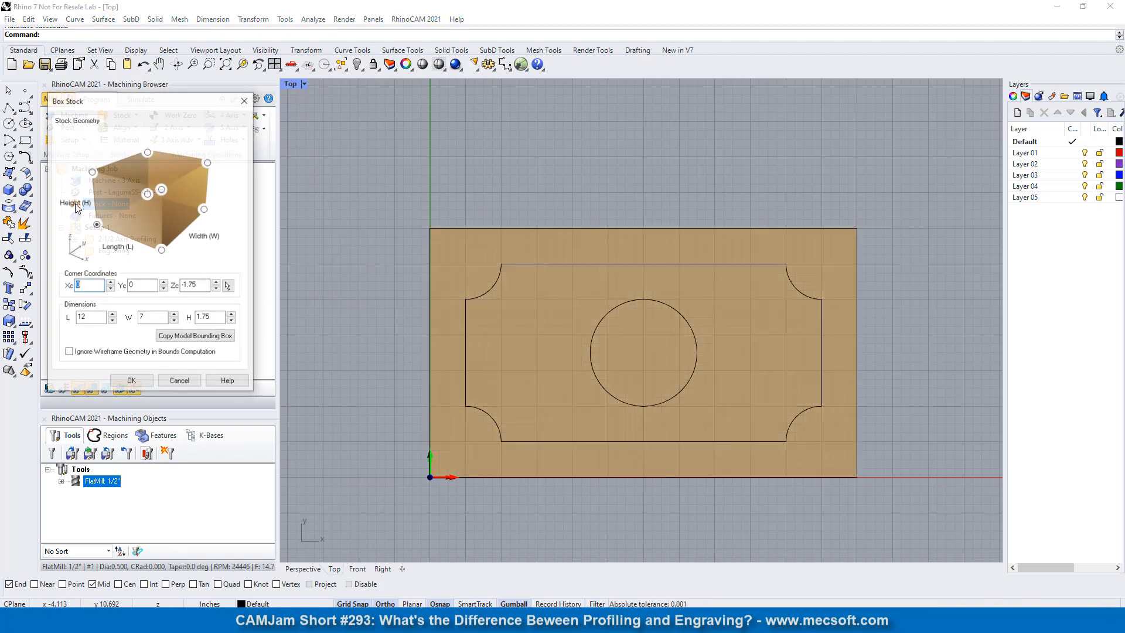
click(182, 337)
drag(218, 317, 198, 315)
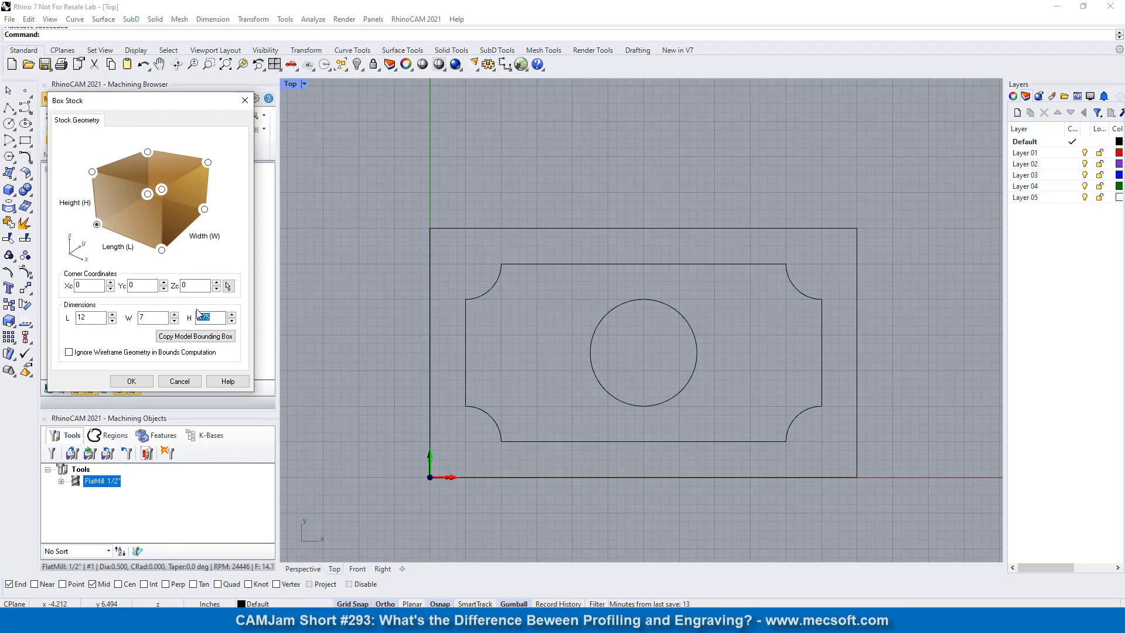
text(1)
click(131, 380)
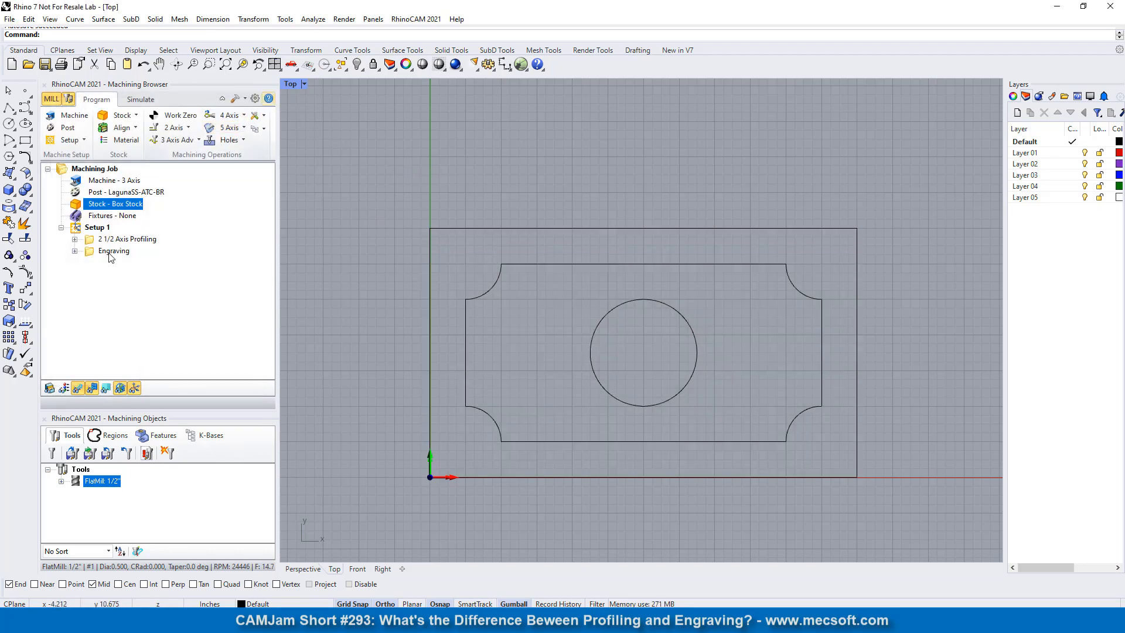
Display the stock in a perspective view and align it to the part at the top in Z and the center in XY
click(49, 388)
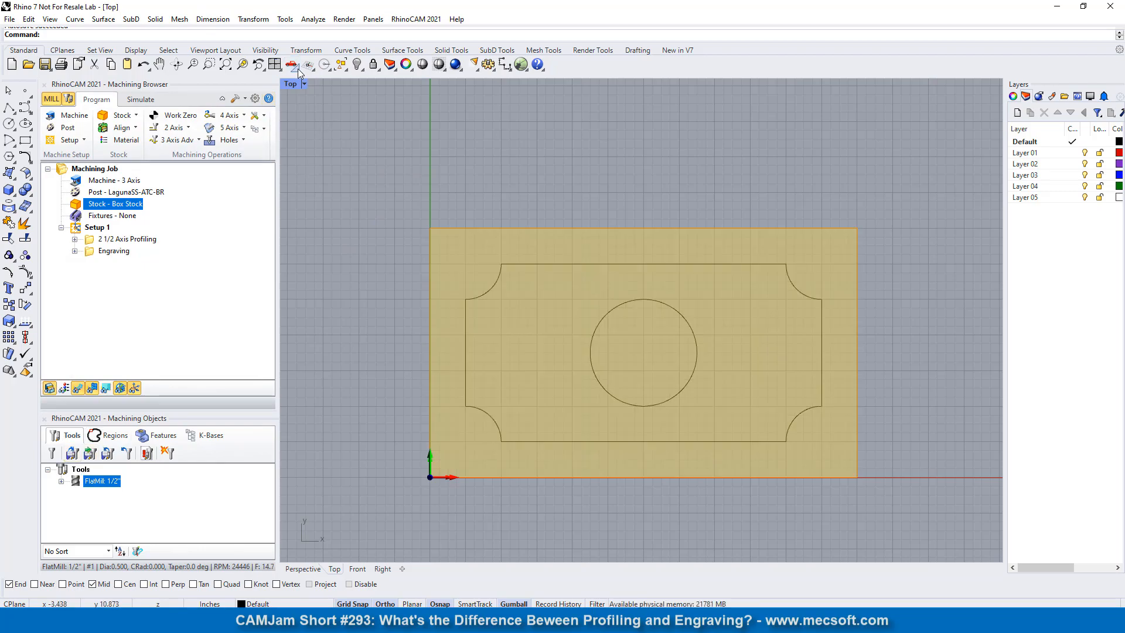
click(292, 64)
click(309, 119)
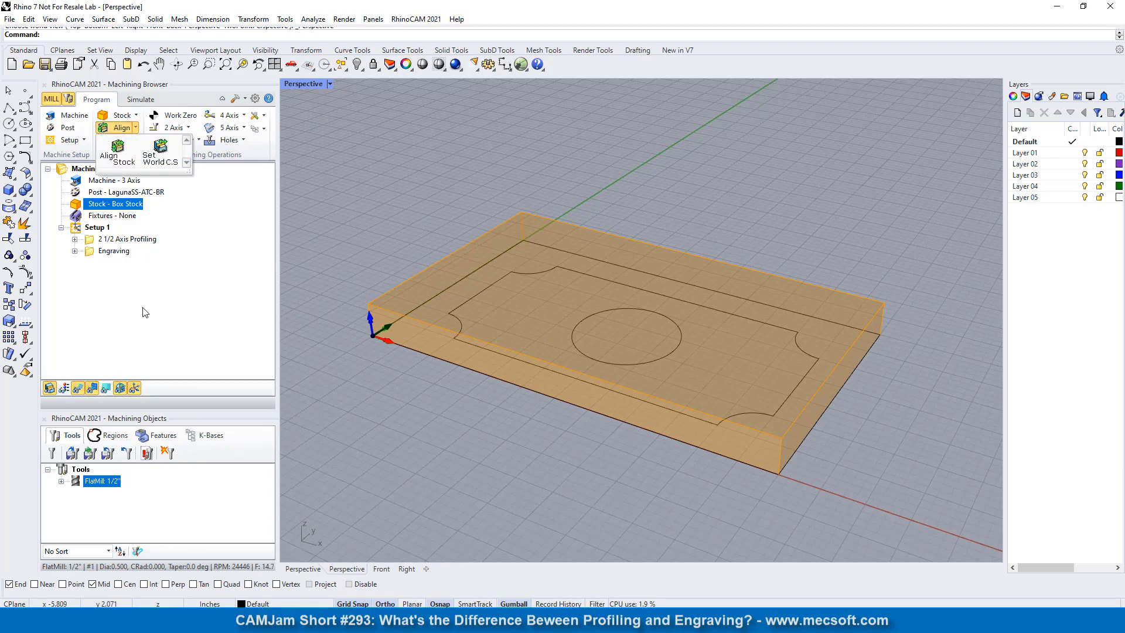
click(122, 127)
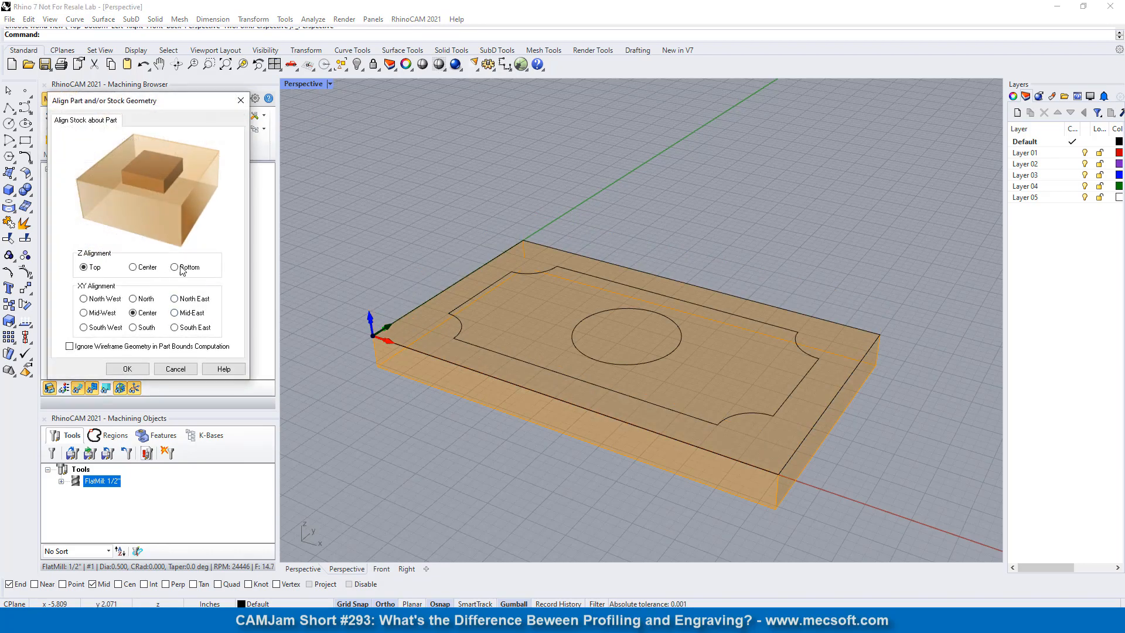
click(179, 269)
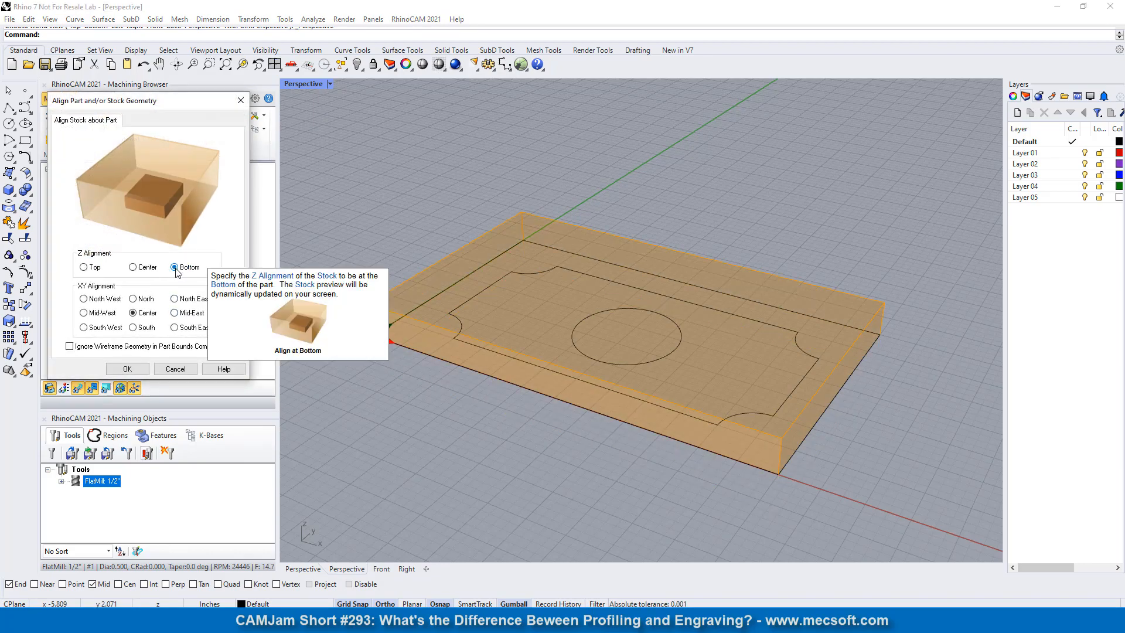
click(84, 267)
click(127, 369)
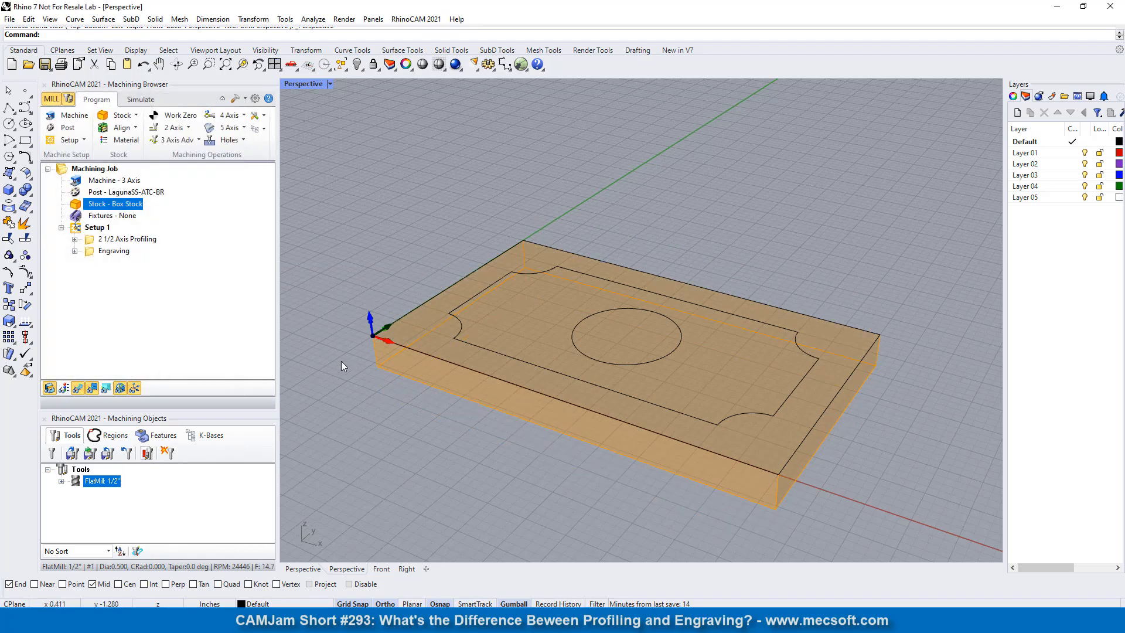
Simulate the 2 1/2 axis profiling cut at the slowest speed with simulation by moves turned off, and examine the cut in the stock
click(91, 242)
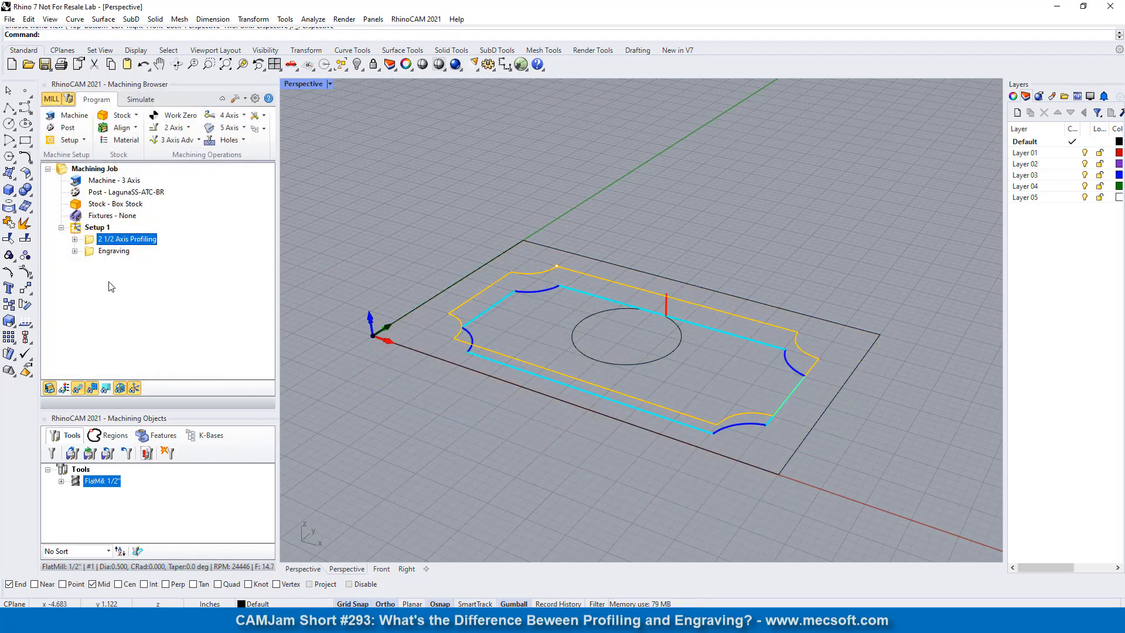
click(140, 101)
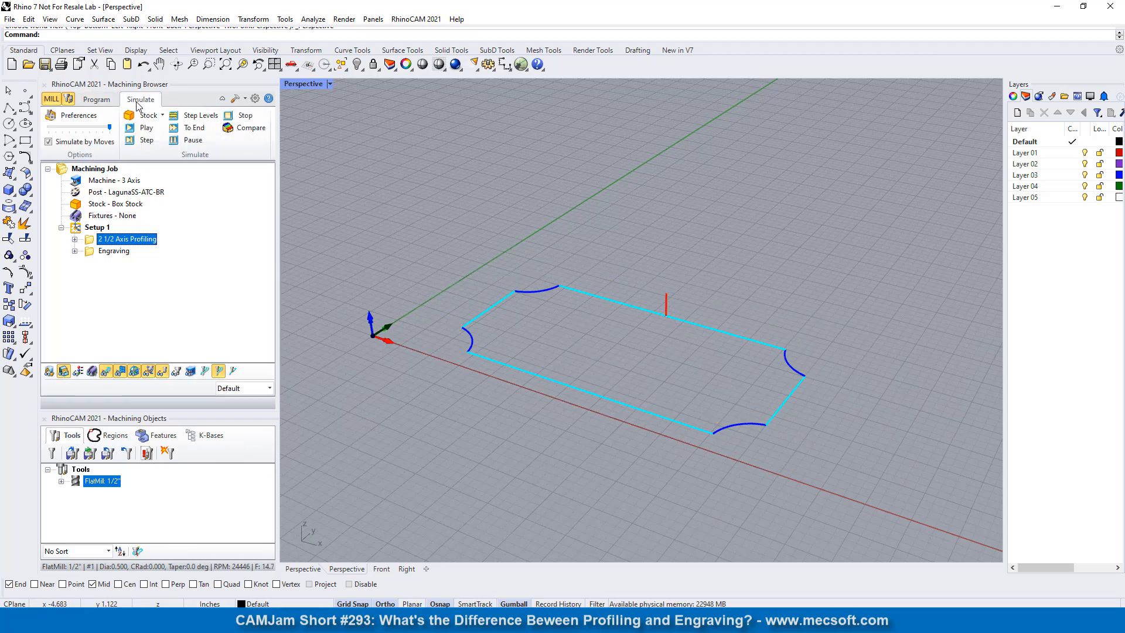
drag(110, 127, 47, 136)
click(48, 141)
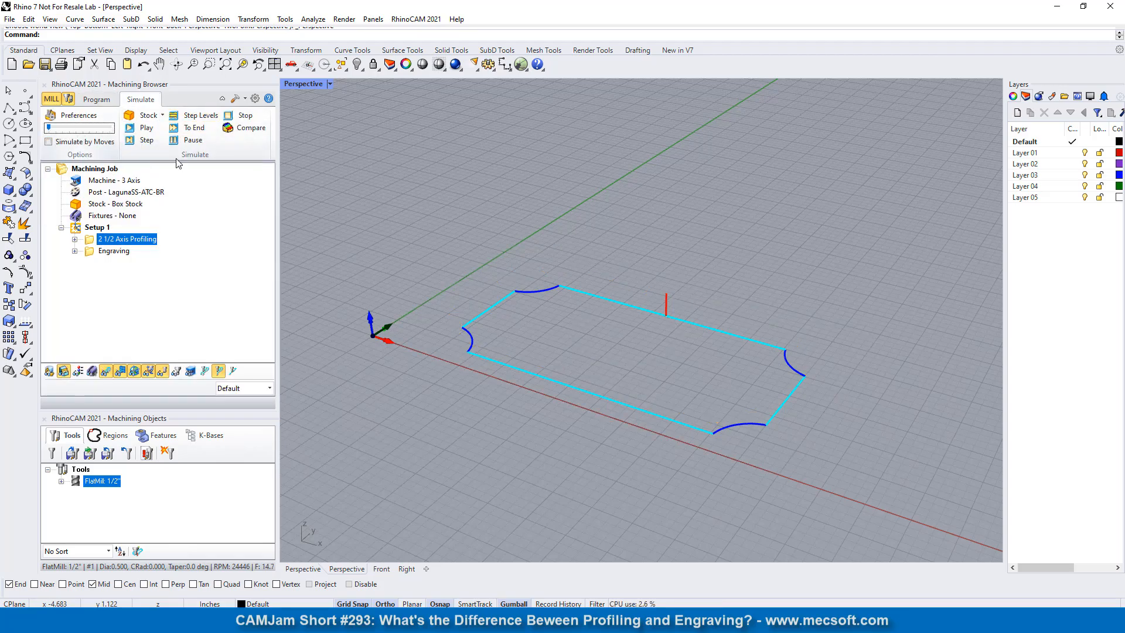
click(147, 128)
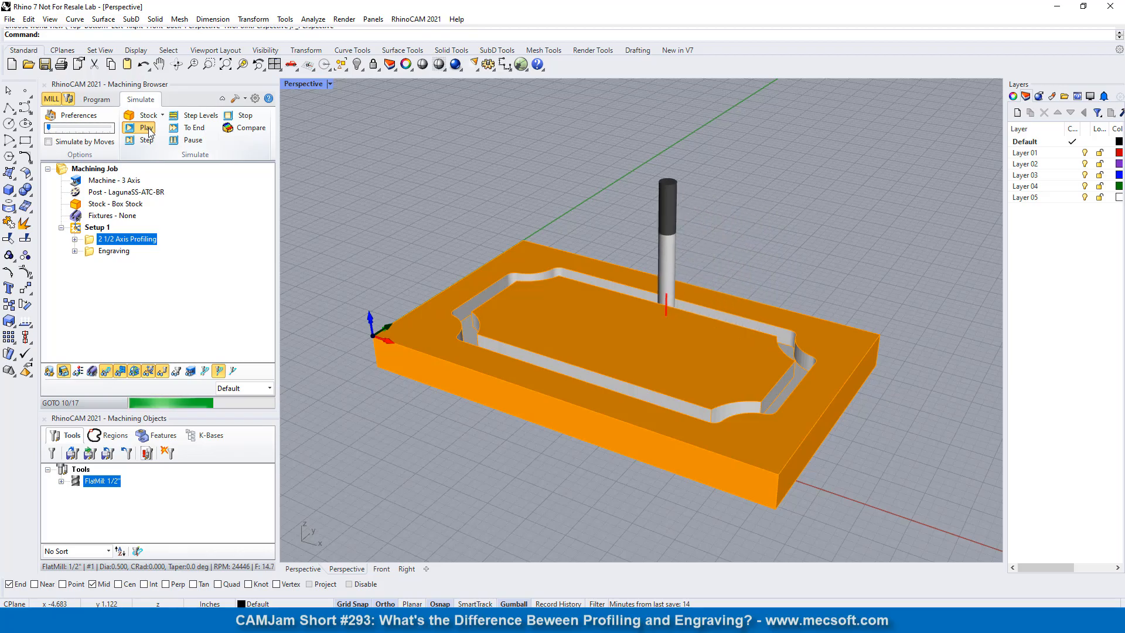
right_drag(490, 258, 720, 237)
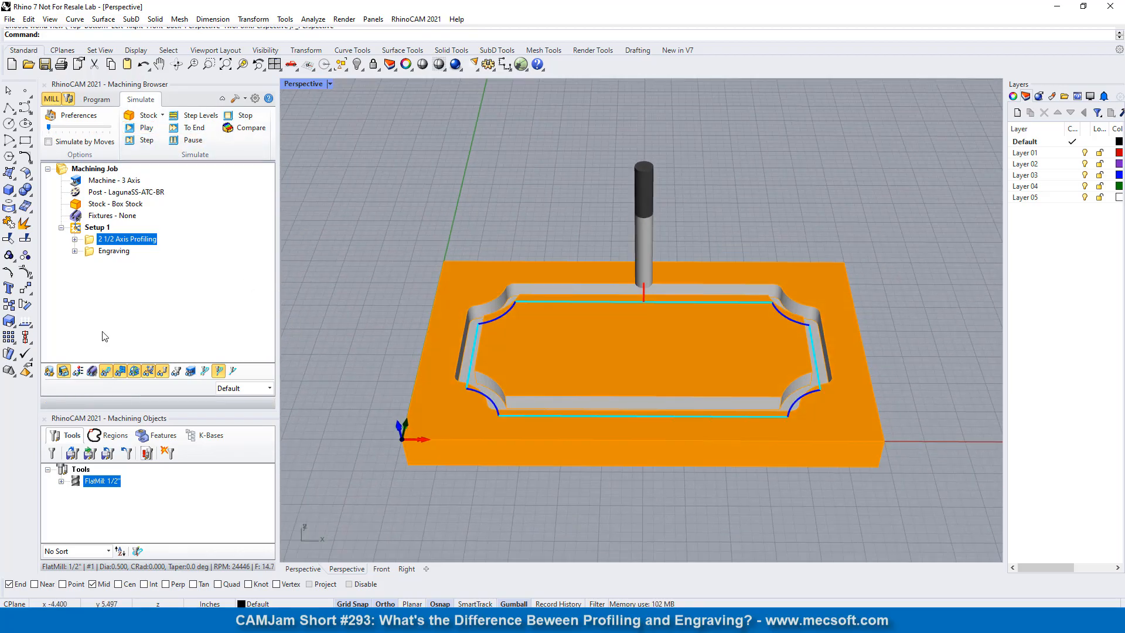
Show the part geometry with the simulated stock and examine the profiling cut against the contour's corners and edges
click(50, 372)
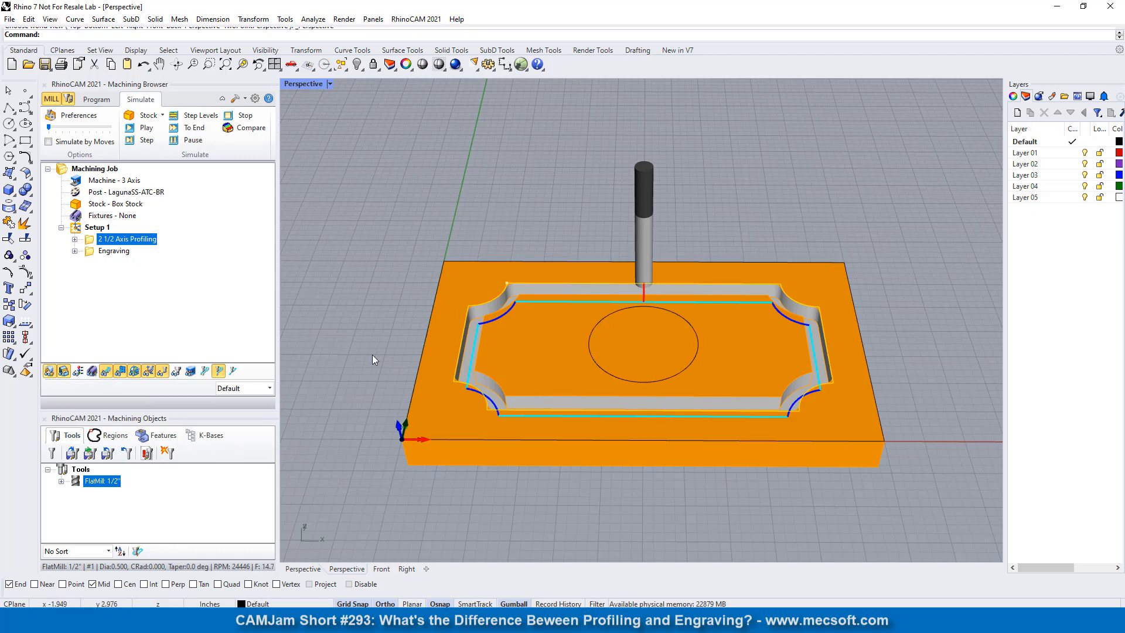
right_drag(573, 312, 548, 337)
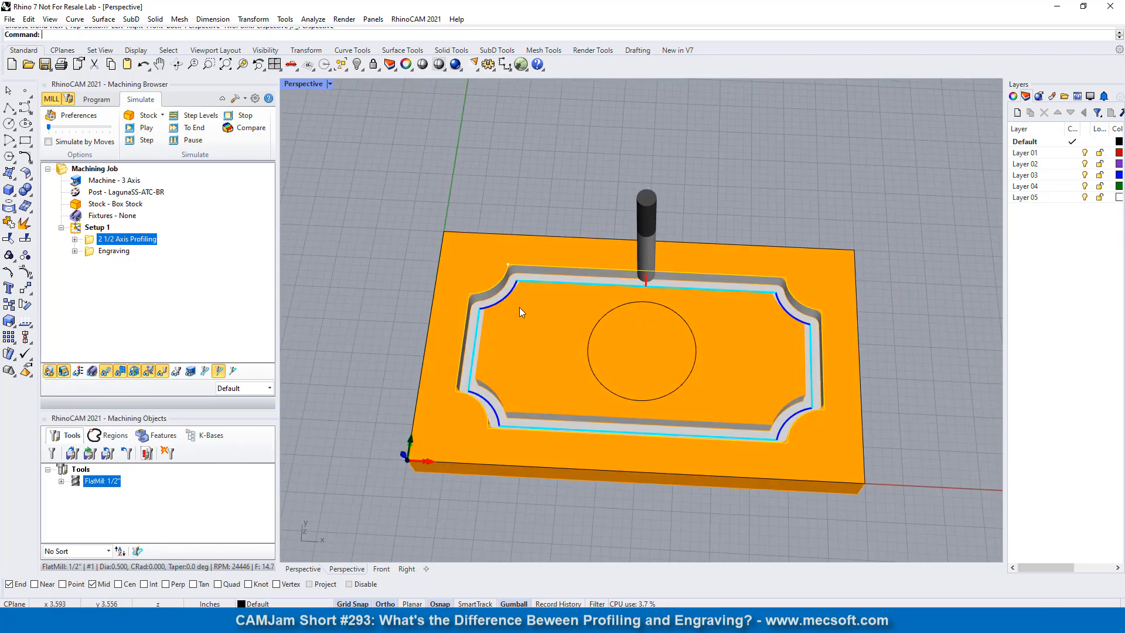
scroll(505, 265, up, 5)
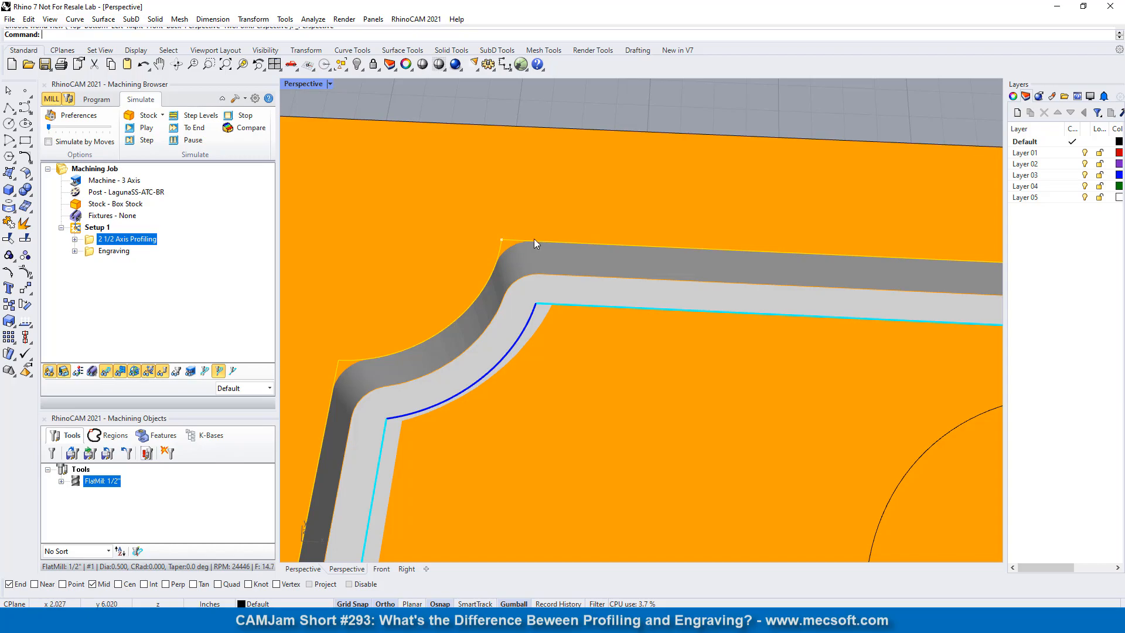
scroll(527, 226, down, 2)
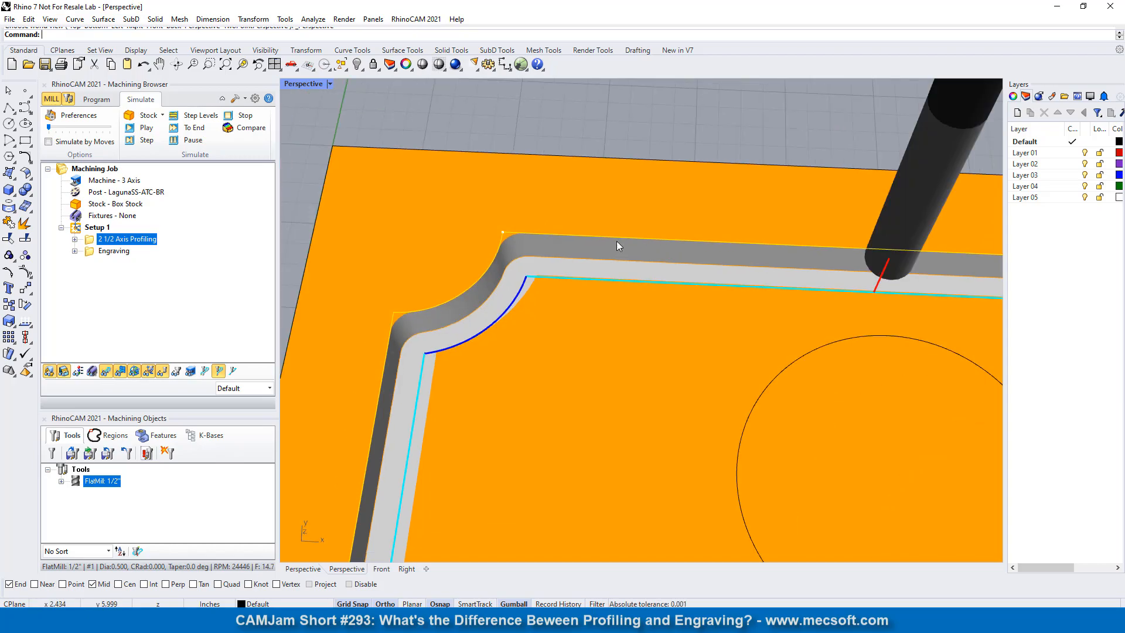
scroll(413, 211, down, 2)
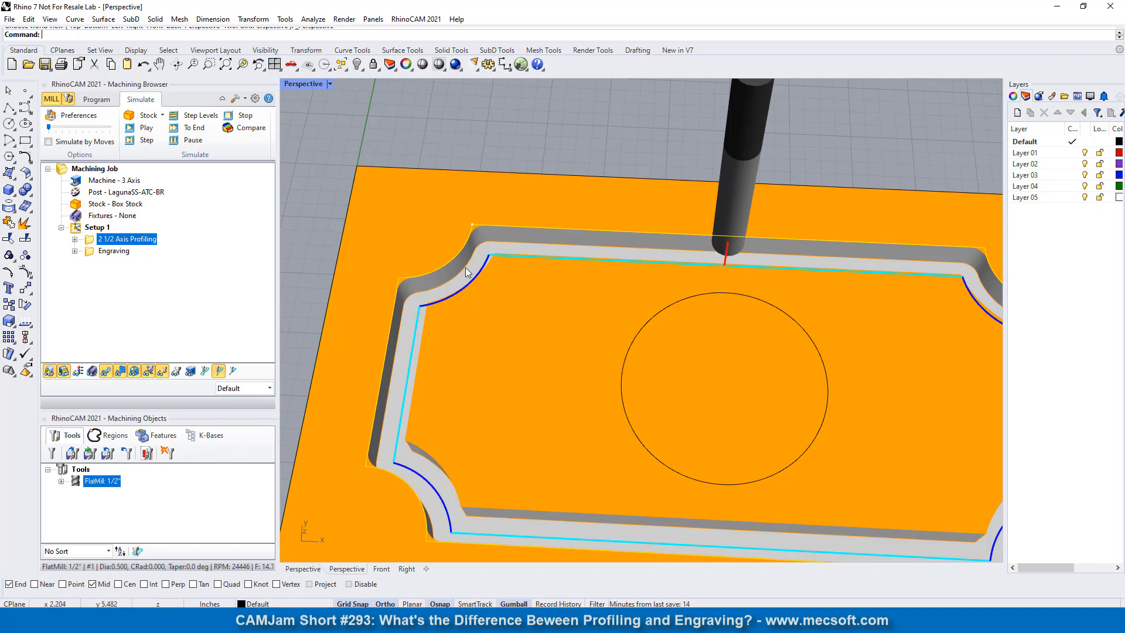
scroll(394, 281, down, 3)
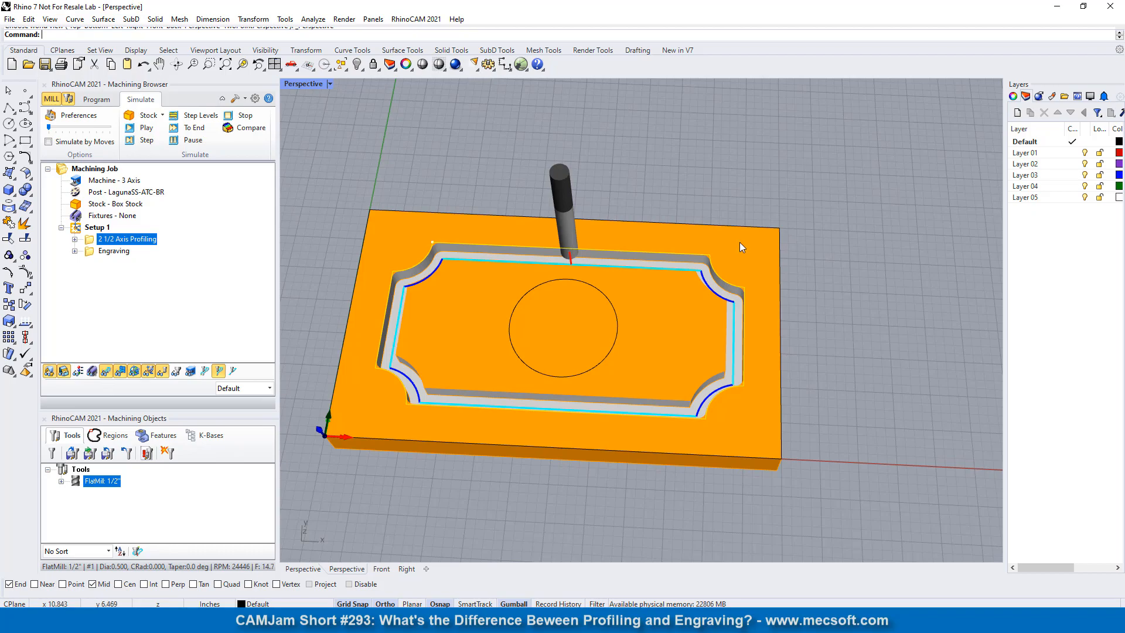
Move the Engraving operation ahead of 2 1/2 Axis Profiling and simulate it, examining the cut along the contour
click(112, 251)
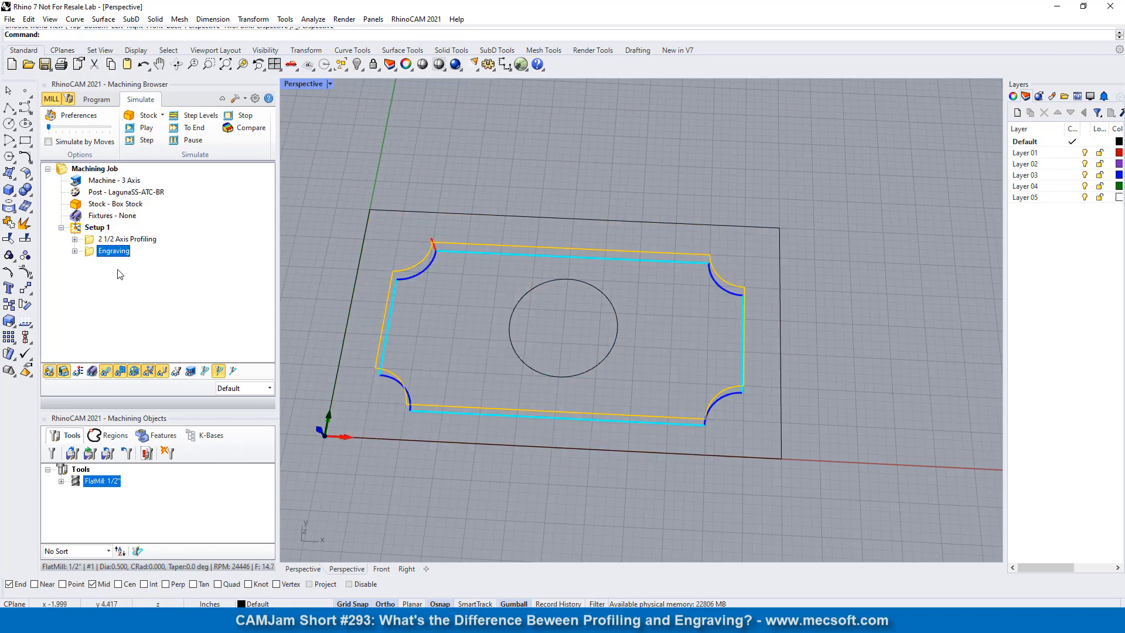
drag(93, 253, 98, 240)
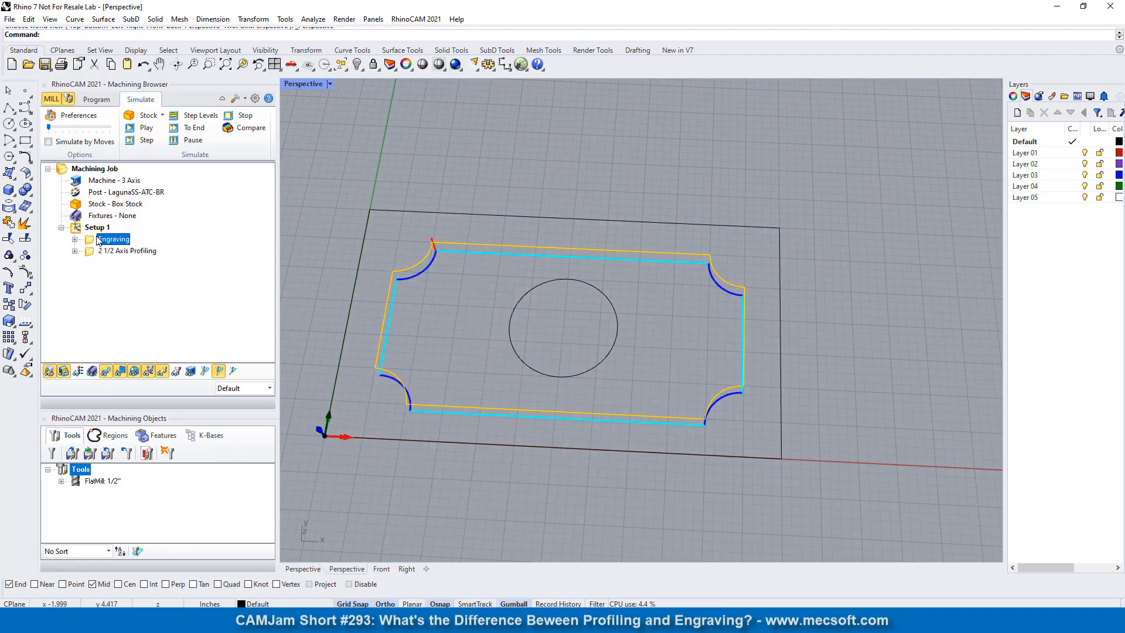
click(147, 128)
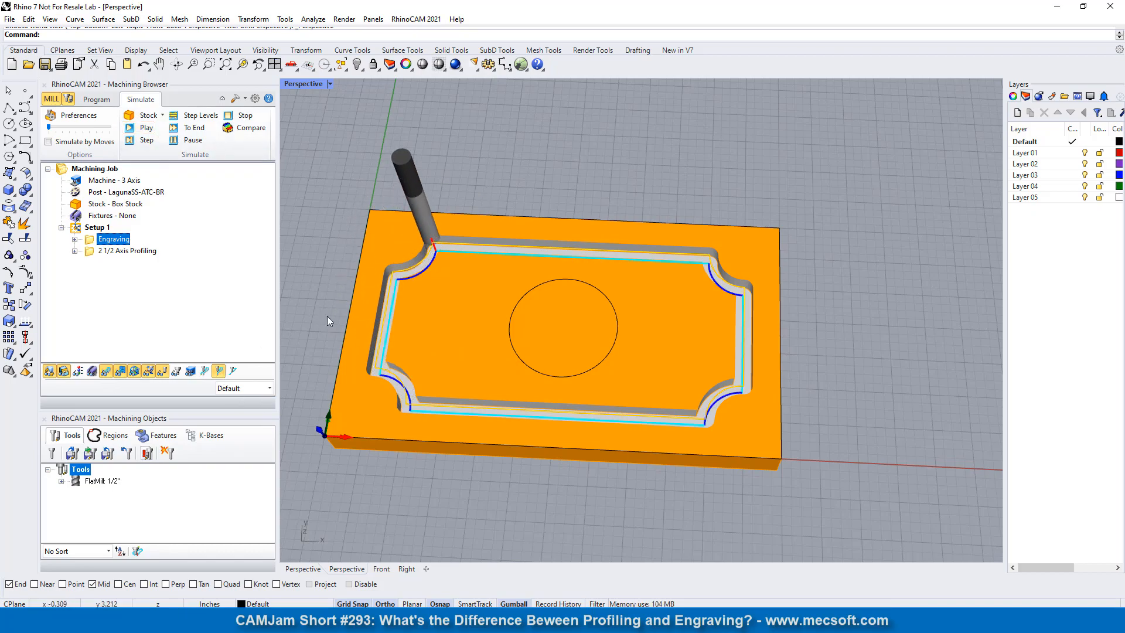
scroll(422, 240, up, 8)
mouse_move(483, 284)
right_down()
mouse_move(494, 236)
mouse_move(539, 201)
mouse_move(579, 203)
mouse_move(642, 171)
mouse_move(633, 211)
mouse_move(578, 259)
mouse_move(443, 244)
right_up()
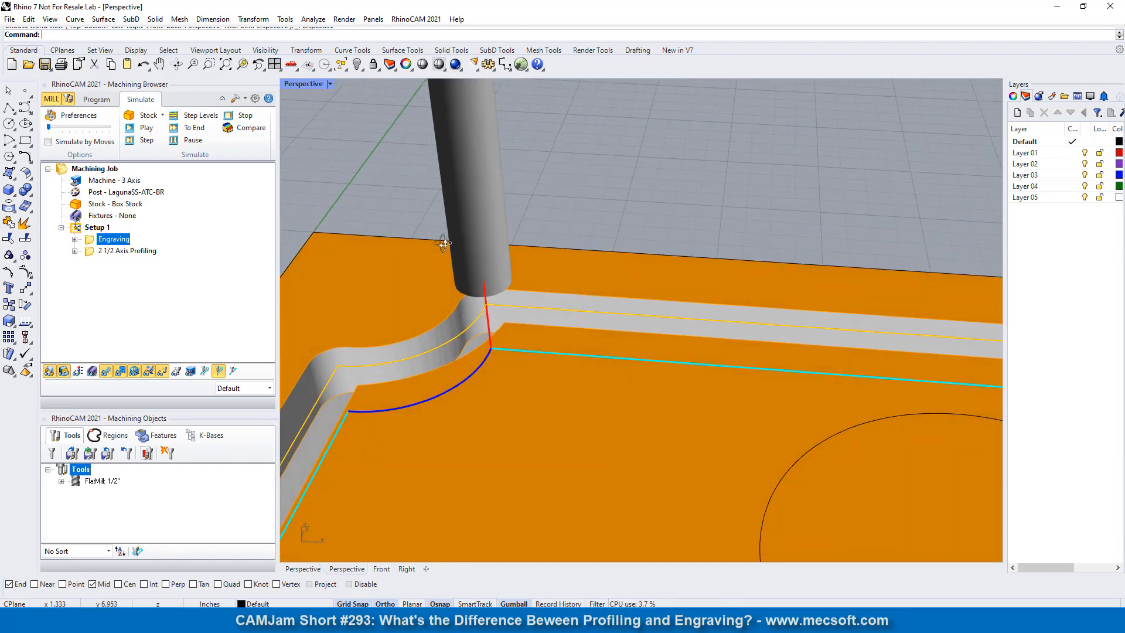
scroll(462, 216, down, 7)
mouse_move(512, 277)
right_down()
mouse_move(543, 328)
mouse_move(528, 332)
mouse_move(530, 304)
mouse_move(515, 289)
right_up()
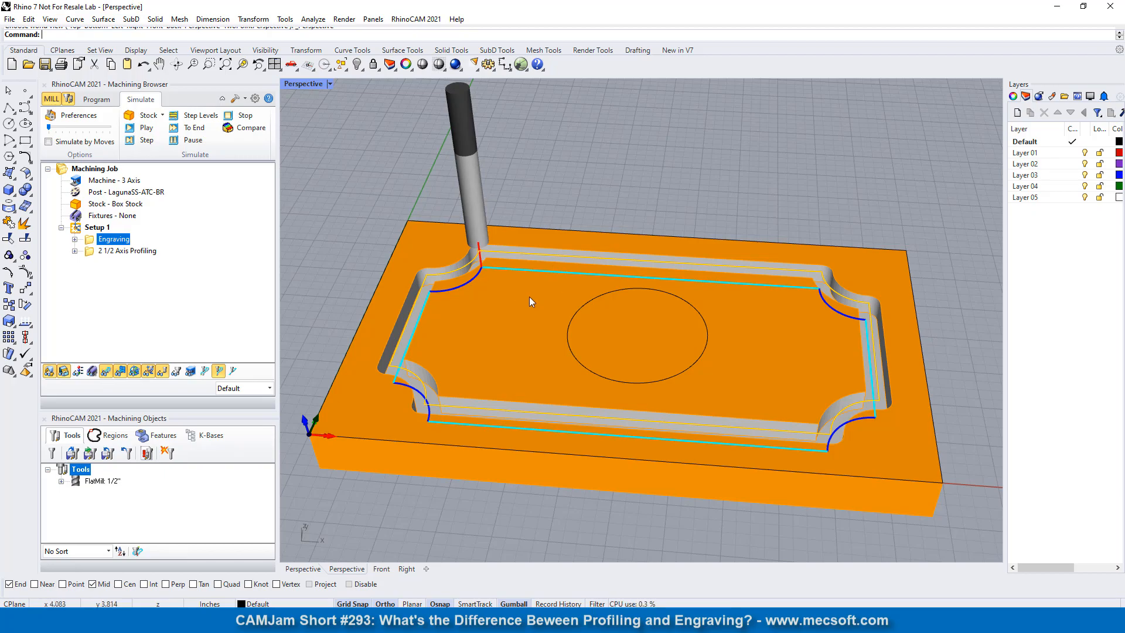
scroll(548, 315, down, 3)
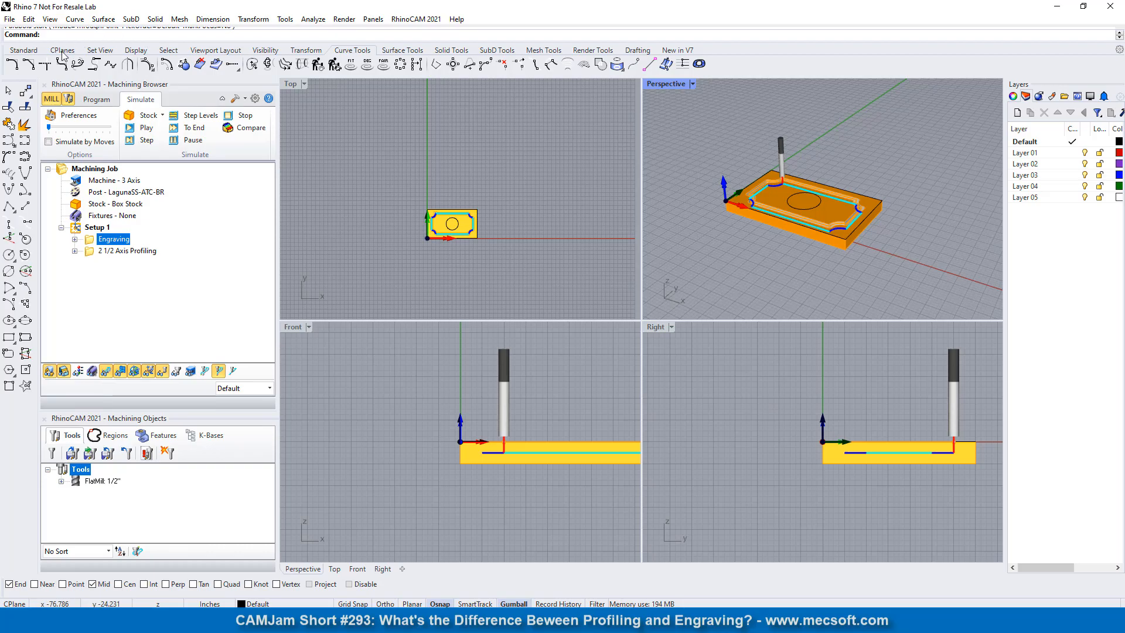
Draw a degree 3 free-form control point curve in 3D beside the part, placing points across several views with object snaps disabled
click(75, 19)
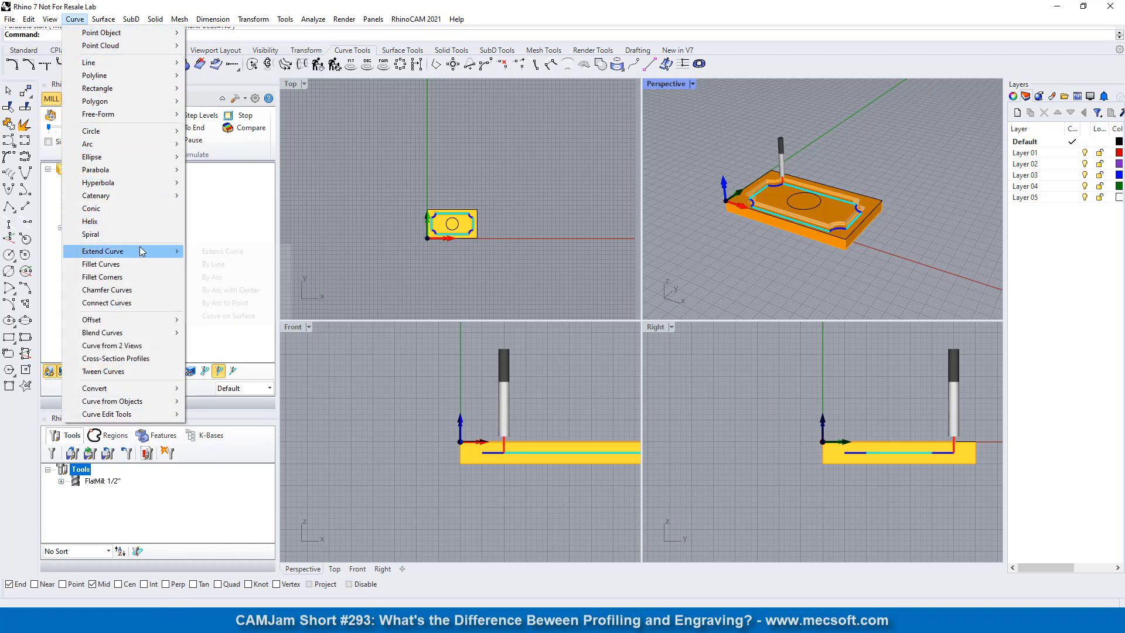
mouse_move(141, 251)
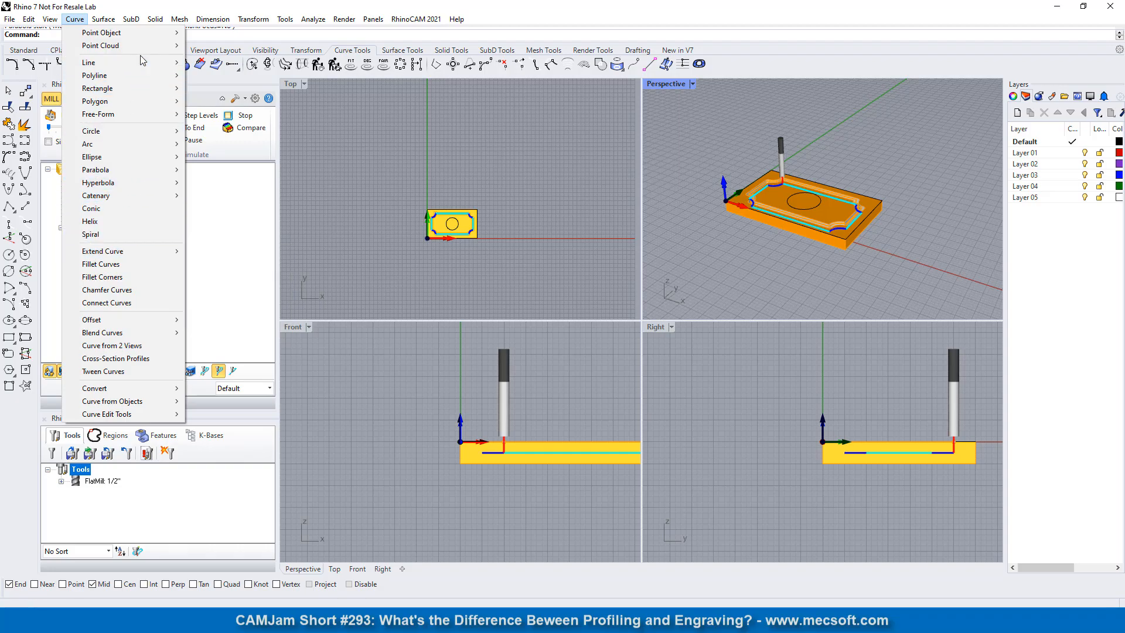
mouse_move(133, 76)
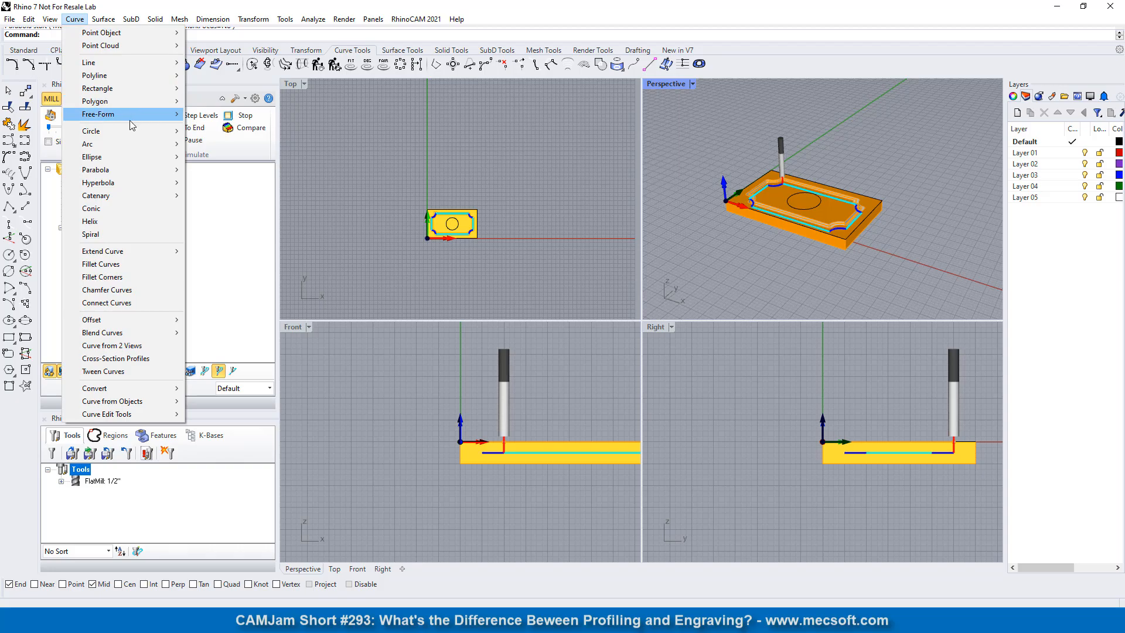
mouse_move(127, 117)
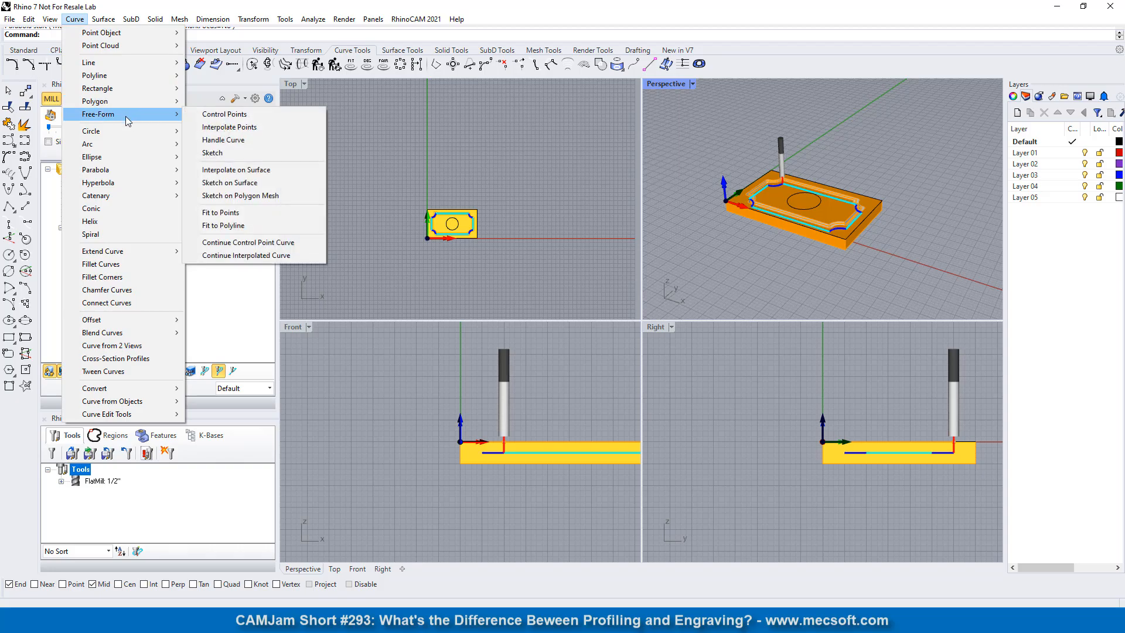
click(233, 119)
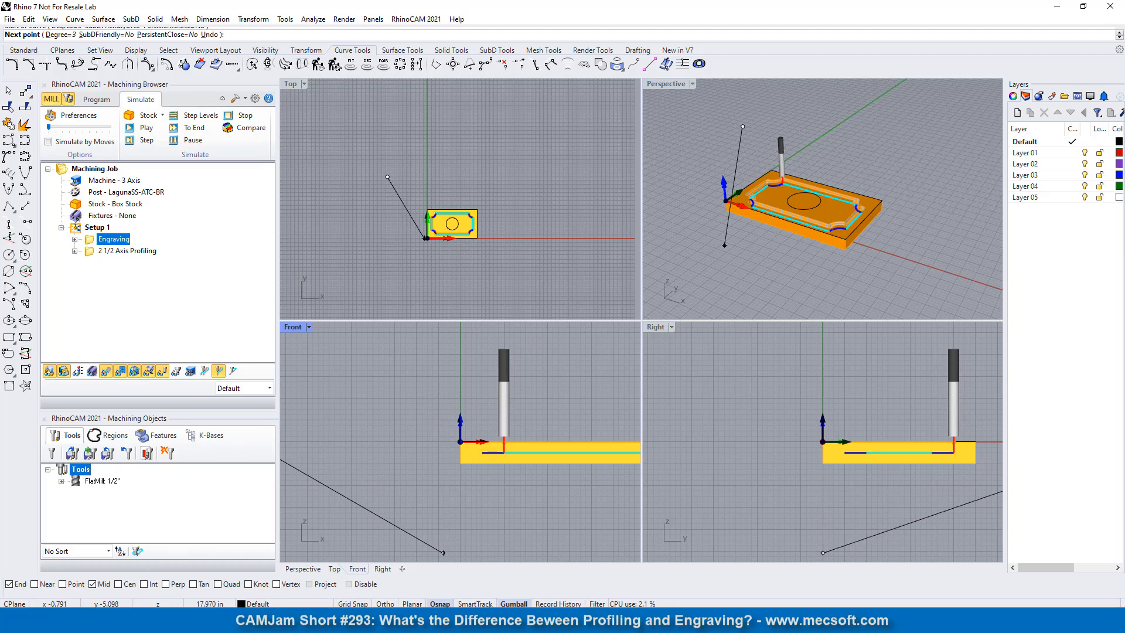
click(440, 605)
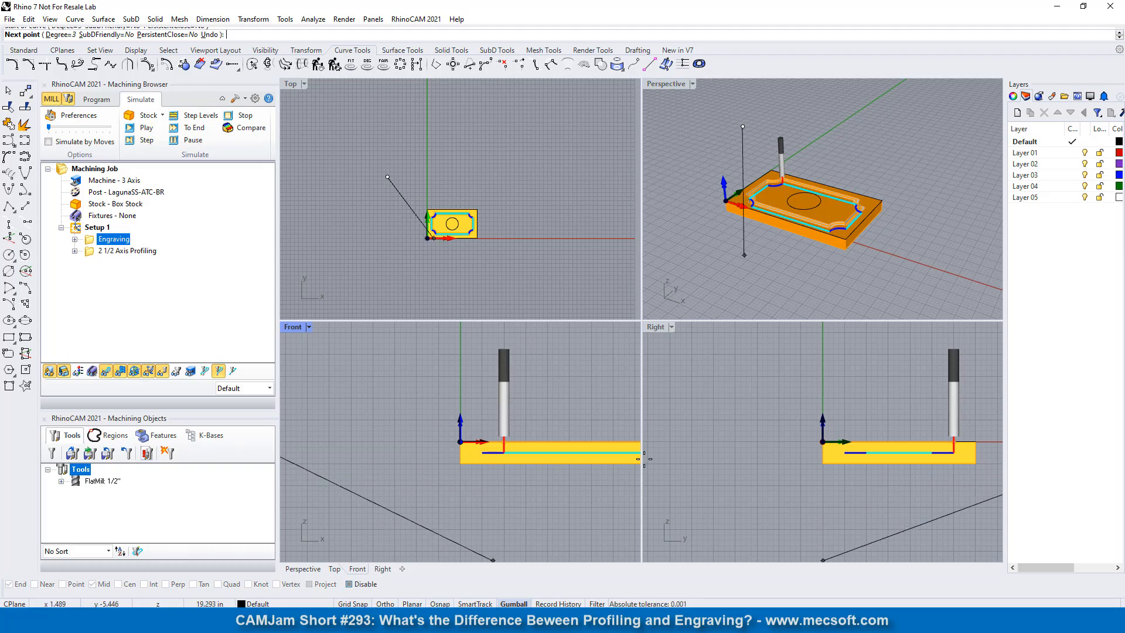
click(559, 529)
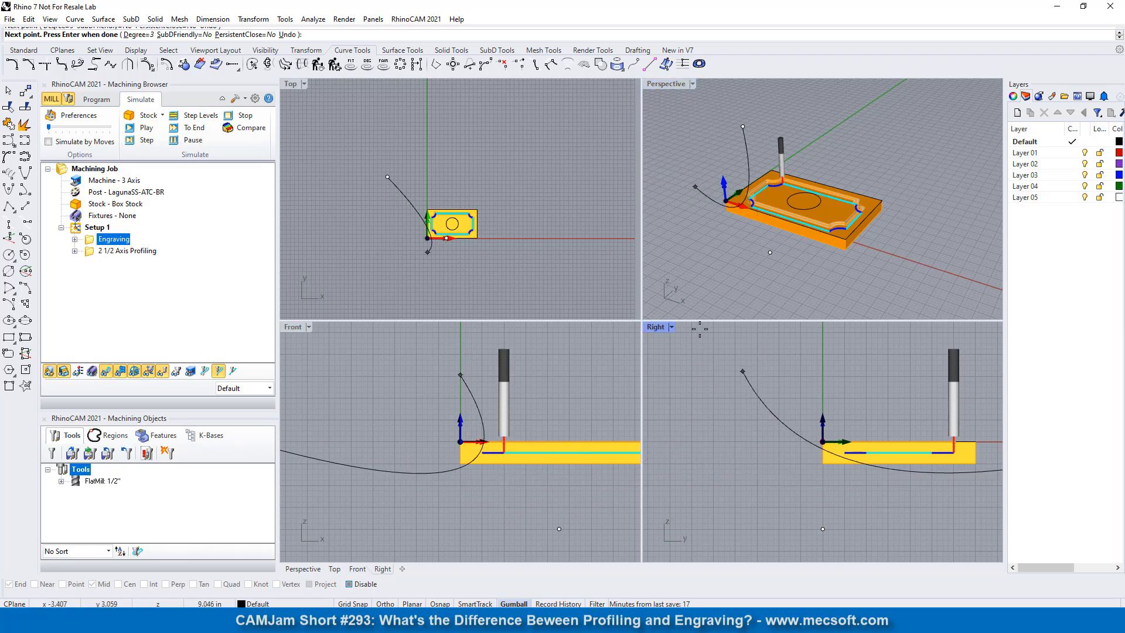
click(856, 131)
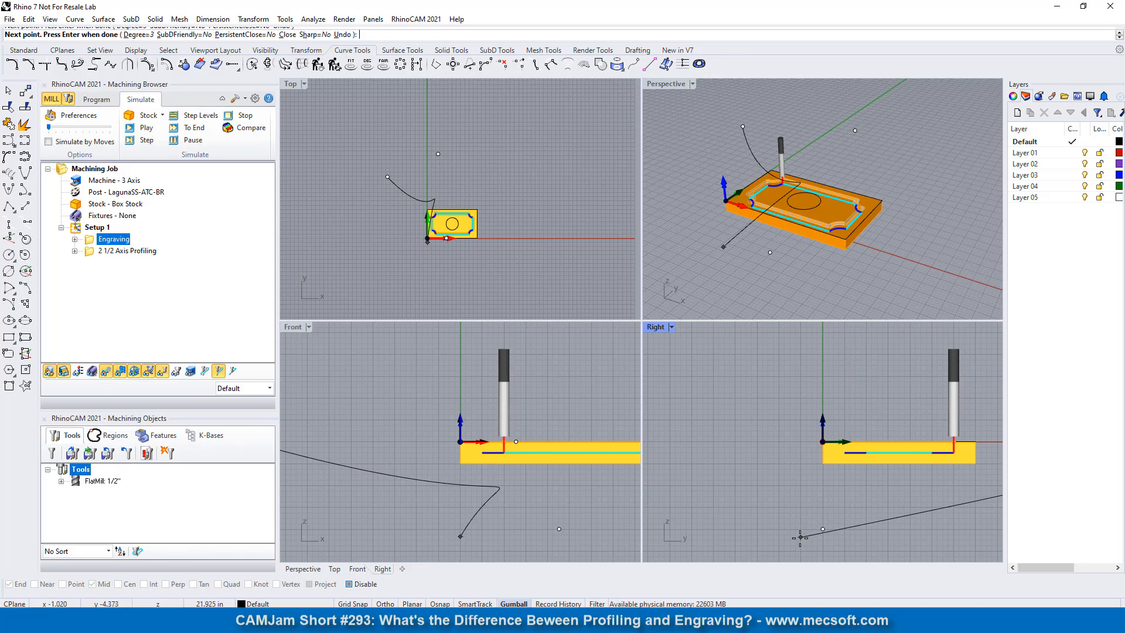
click(801, 538)
key(Return)
Examine the new curve's shape in the Front view and then in a maximized Perspective view
click(448, 452)
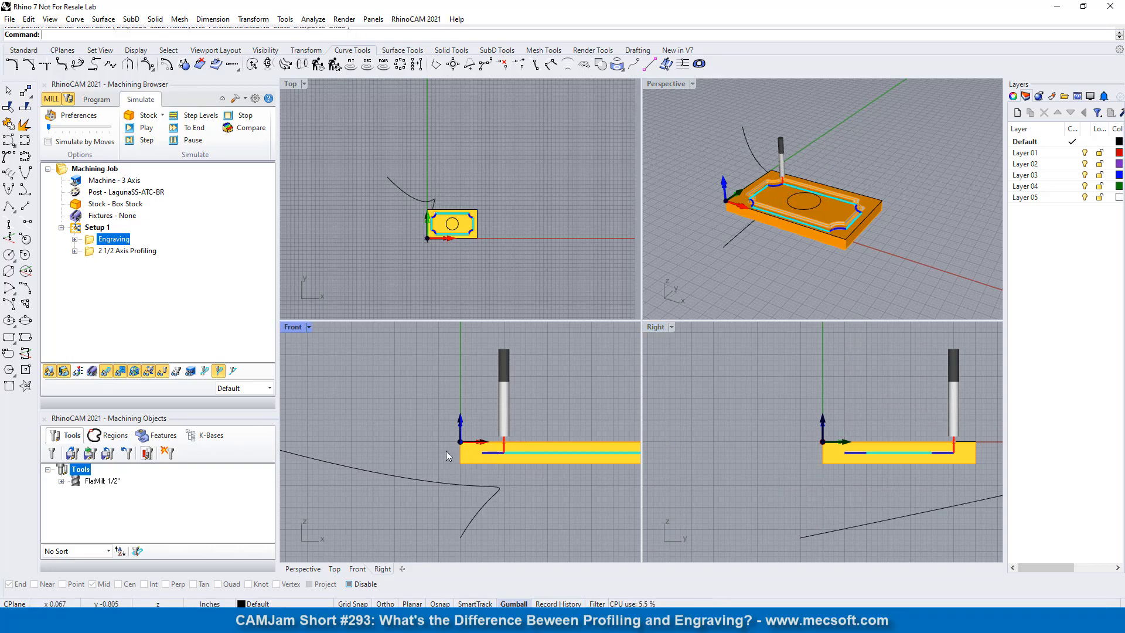
scroll(447, 452, down, 6)
click(427, 466)
mouse_move(511, 422)
right_down()
mouse_move(513, 505)
mouse_move(508, 480)
right_up()
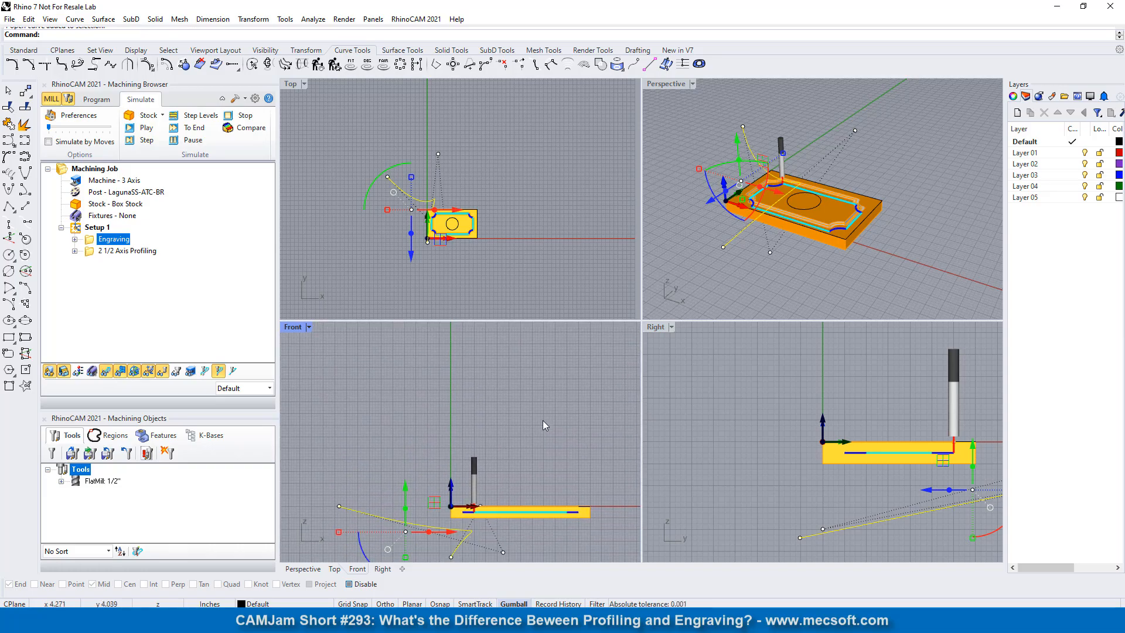
double_click(668, 84)
click(736, 167)
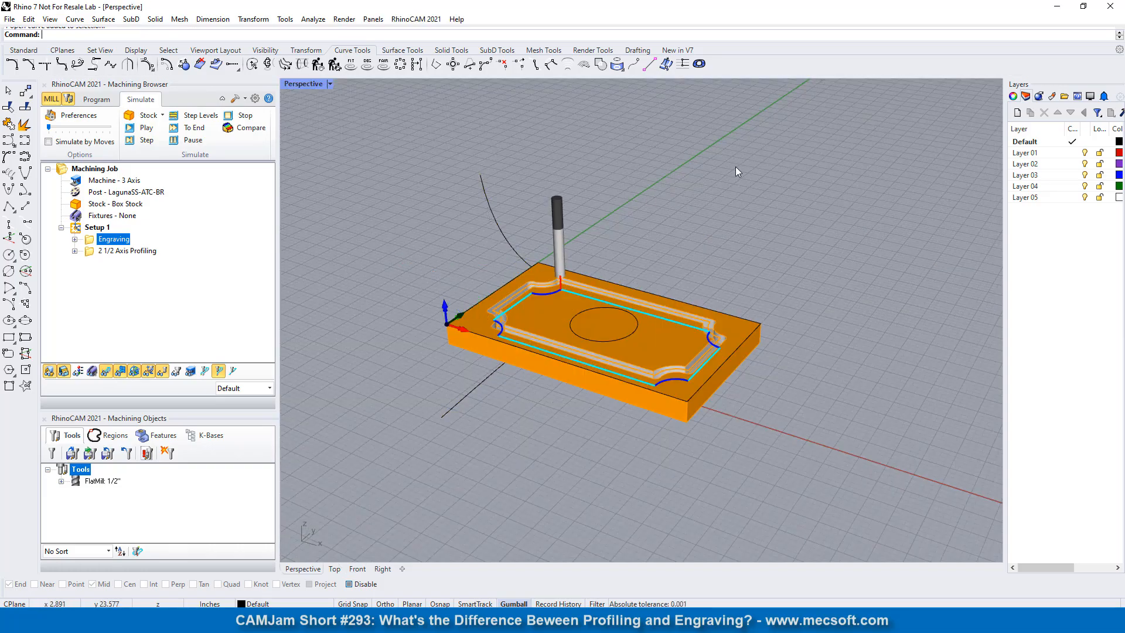
right_drag(574, 424, 718, 205)
scroll(717, 206, down, 2)
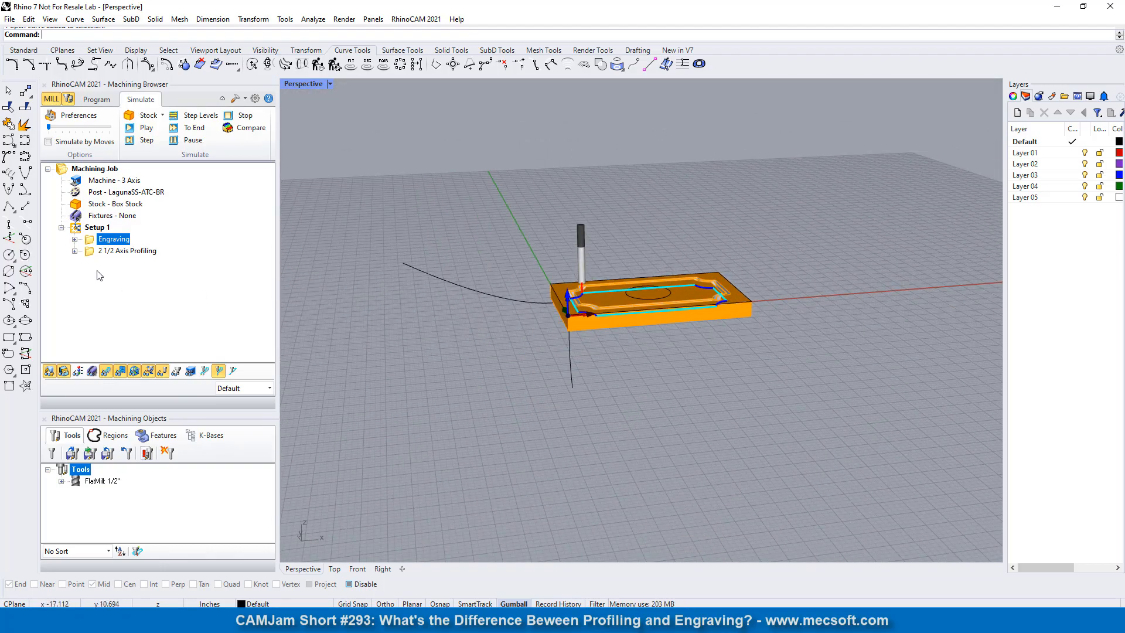
Replace the Engraving operation's control geometry with the new free-form curve and regenerate the toolpath
double_click(112, 239)
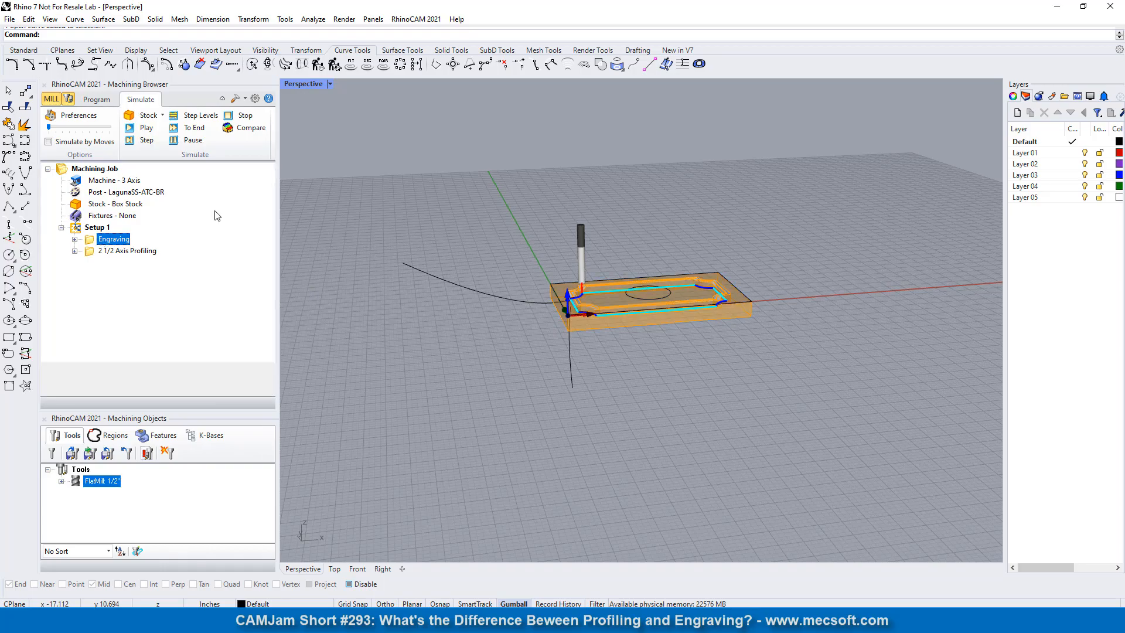
click(108, 341)
click(133, 359)
click(427, 272)
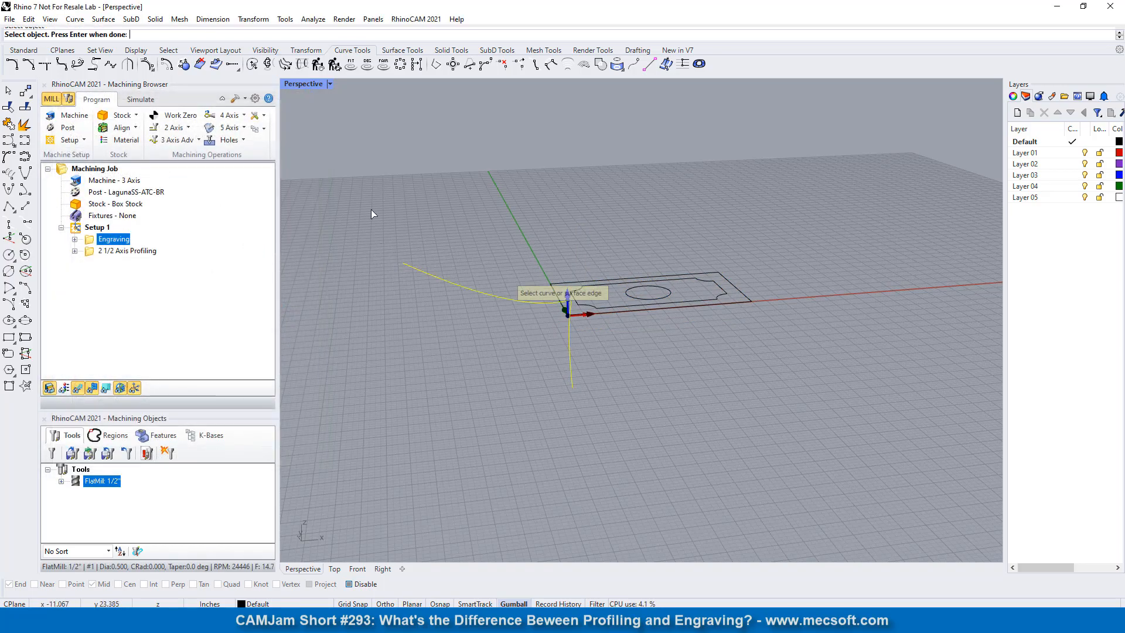
key(Return)
click(155, 464)
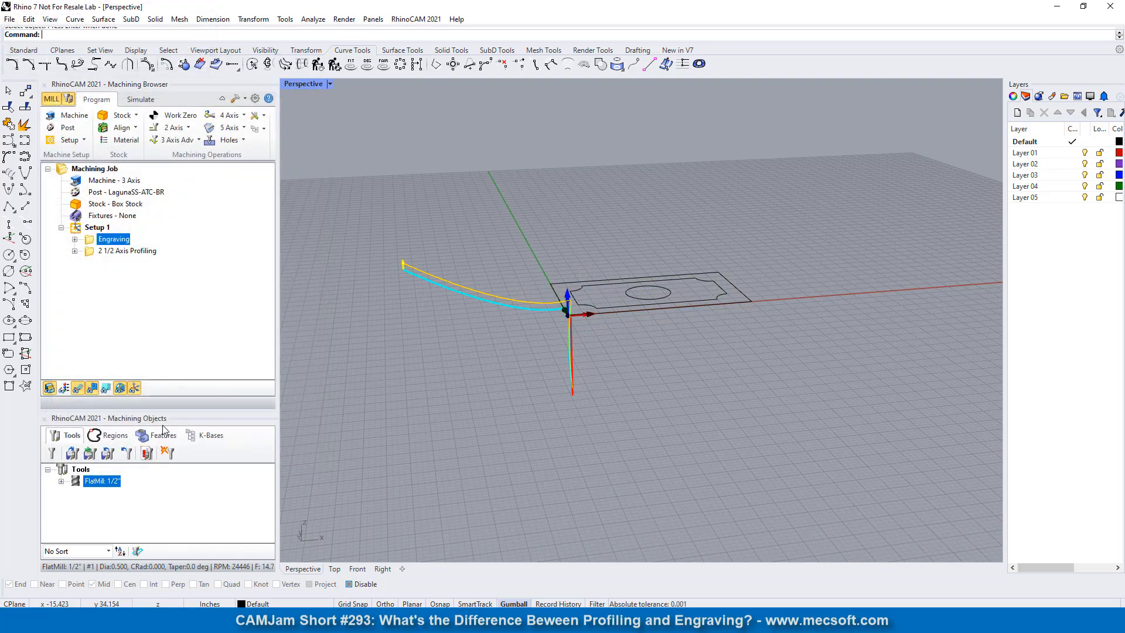
Examine the regenerated engraving toolpath along the 3D curve and open its motion listing
right_drag(423, 335, 540, 319)
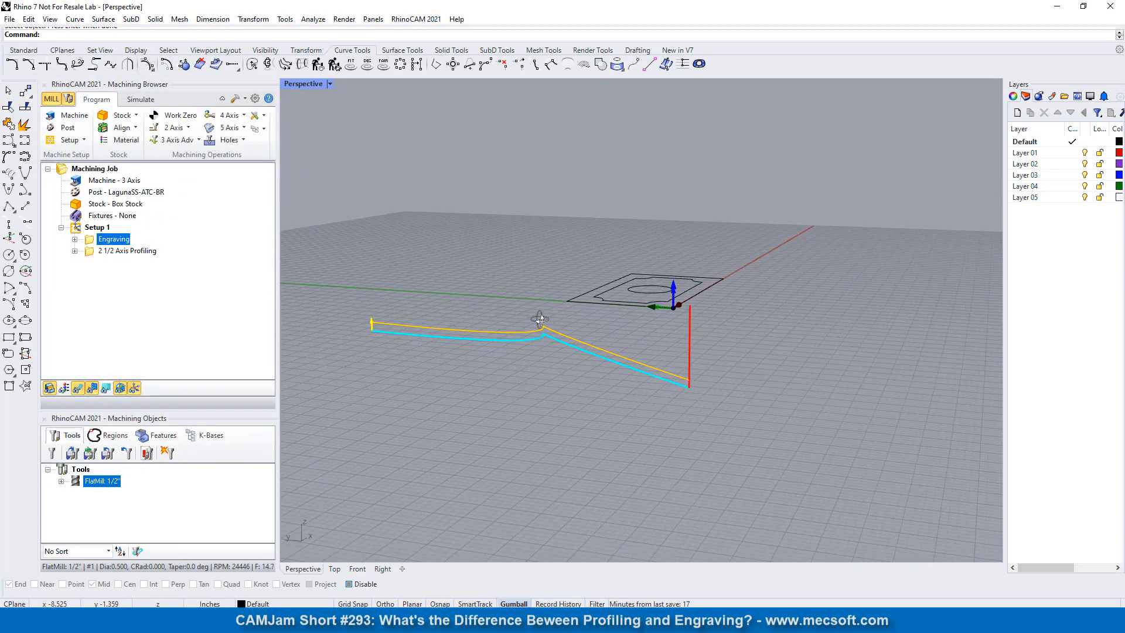
right_drag(548, 280, 515, 326)
scroll(455, 384, up, 4)
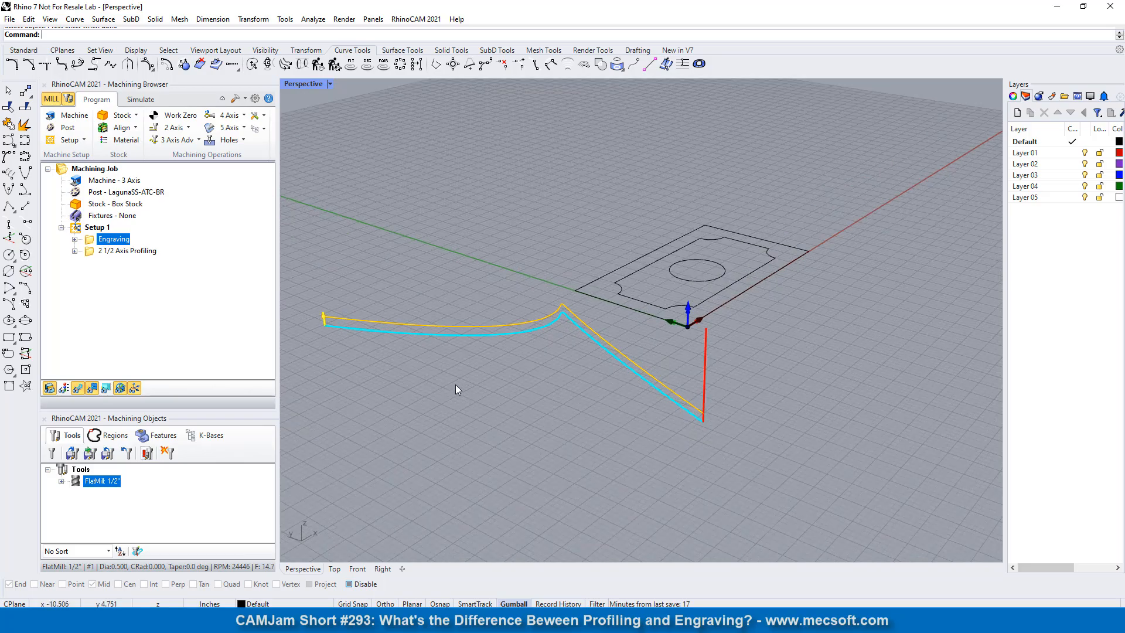
click(74, 241)
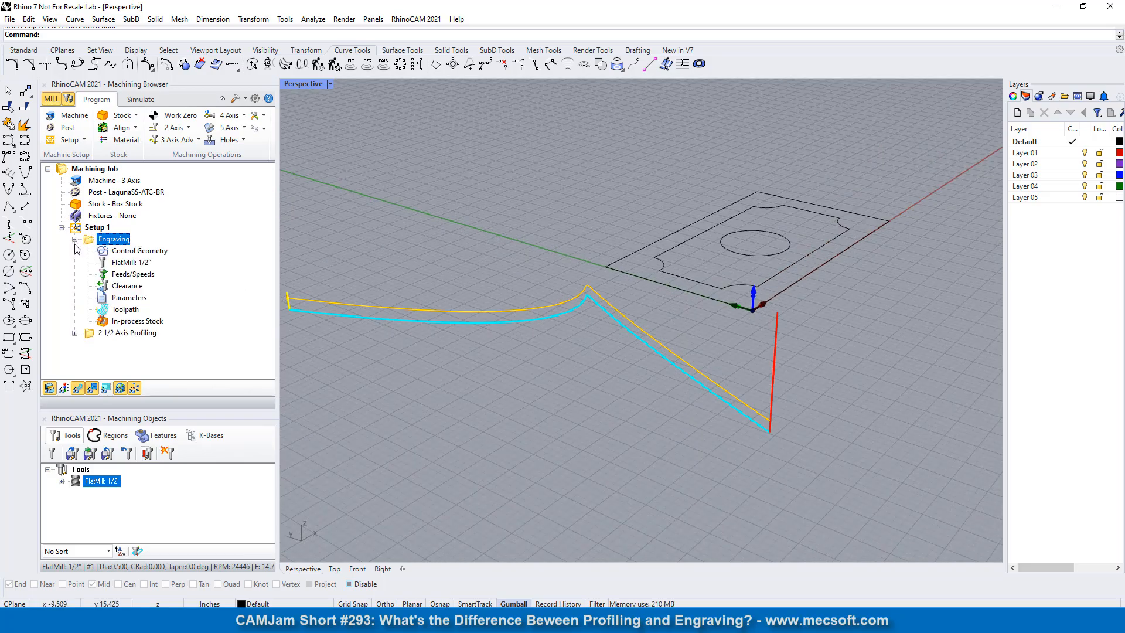
double_click(114, 309)
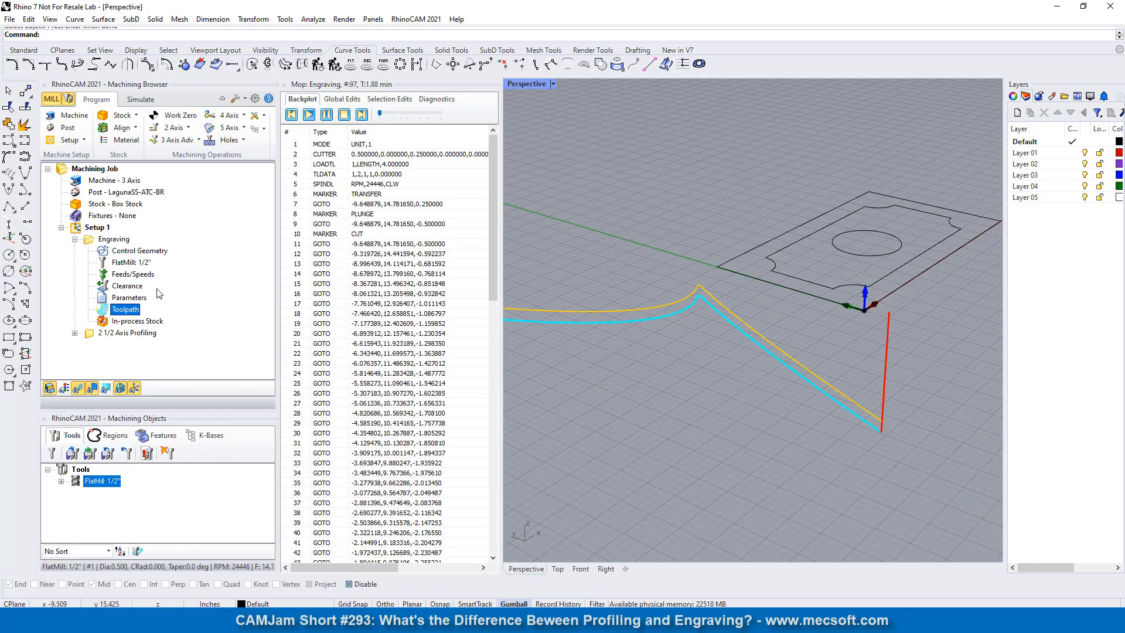
Step through the engraving motion listing to line 103, examining how the tool follows the free-form curve in three dimensions
scroll(794, 200, down, 2)
scroll(641, 205, up, 4)
key(Down)
key(Down)
key(Down)
key(Down)
key(Down)
key(Down)
key(Down)
key(Down)
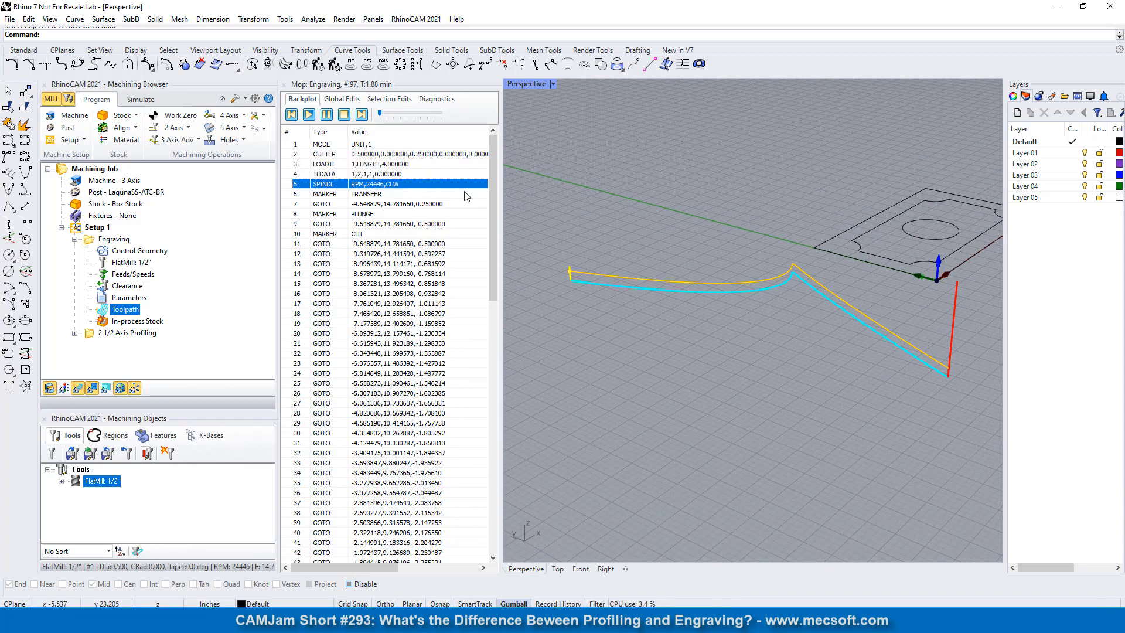
key(Down)
key(Down)
key(Down)
key(Down)
key(Down)
key(Down)
key(Down)
key(Down)
key(Down)
key(Down)
key(Down)
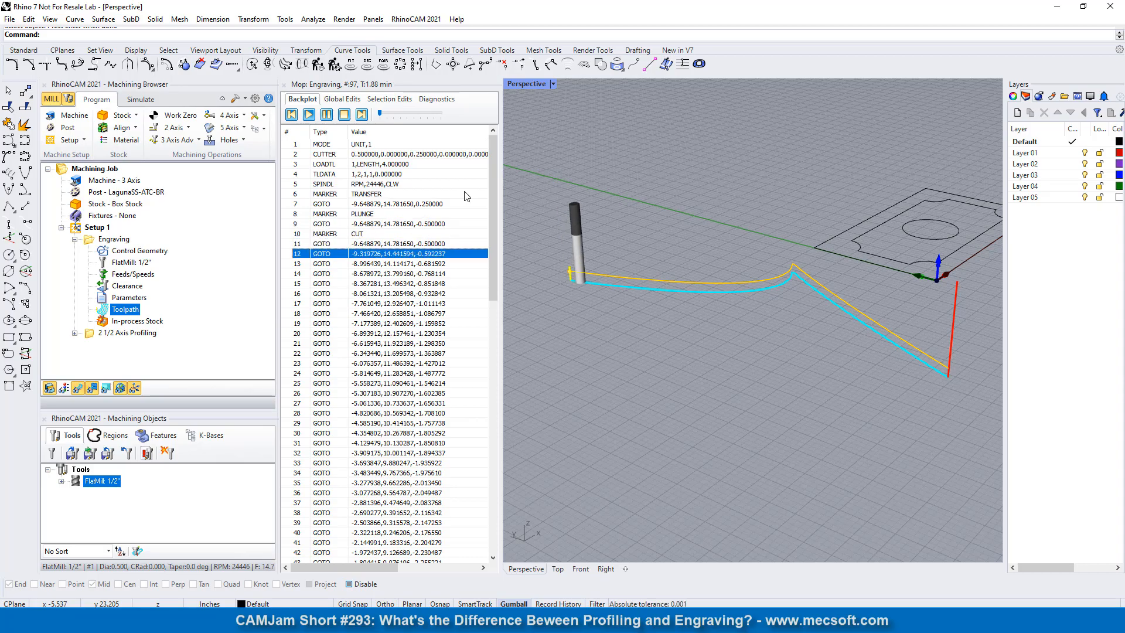
key(Down)
key(Down)
key(Down)
key(Down)
key(Down)
key(Down)
key(Down)
key(Down)
key(Down)
key(Down)
key(Down)
key(Down)
key(Down)
key(Down)
key(Down)
key(Down)
key(Down)
key(Down)
key(Down)
key(Down)
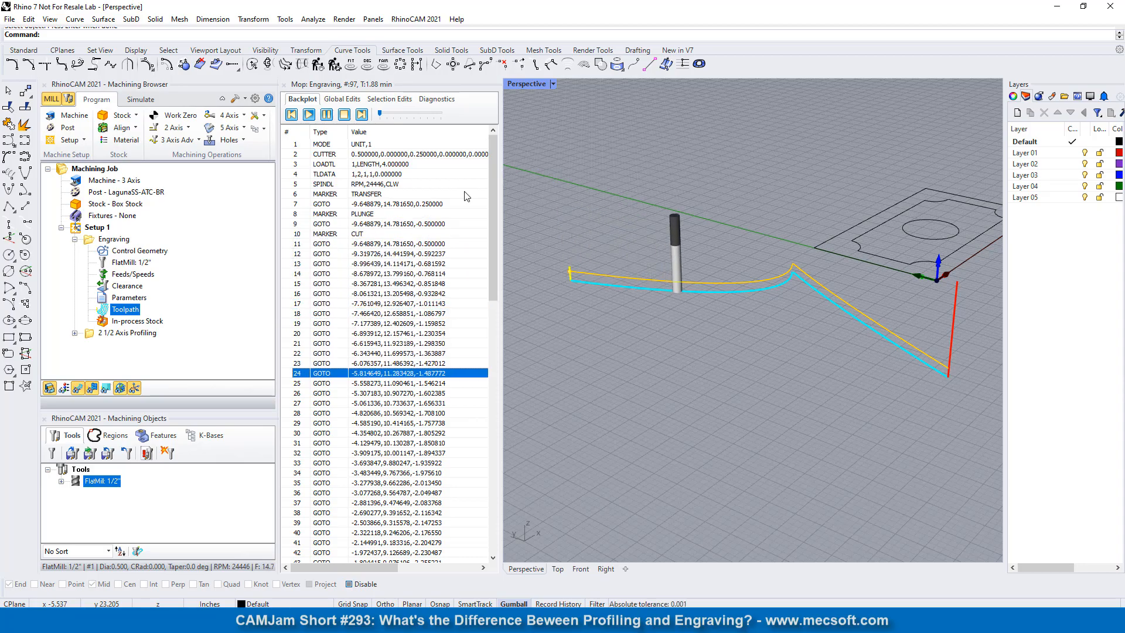
key(Down)
key(Down)
key(Down)
key(Down)
key(Down)
key(Down)
key(Down)
key(Down)
key(Down)
key(Down)
key(Down)
key(Down)
key(Down)
key(Down)
key(Down)
key(Down)
key(Down)
key(Down)
key(Down)
key(Down)
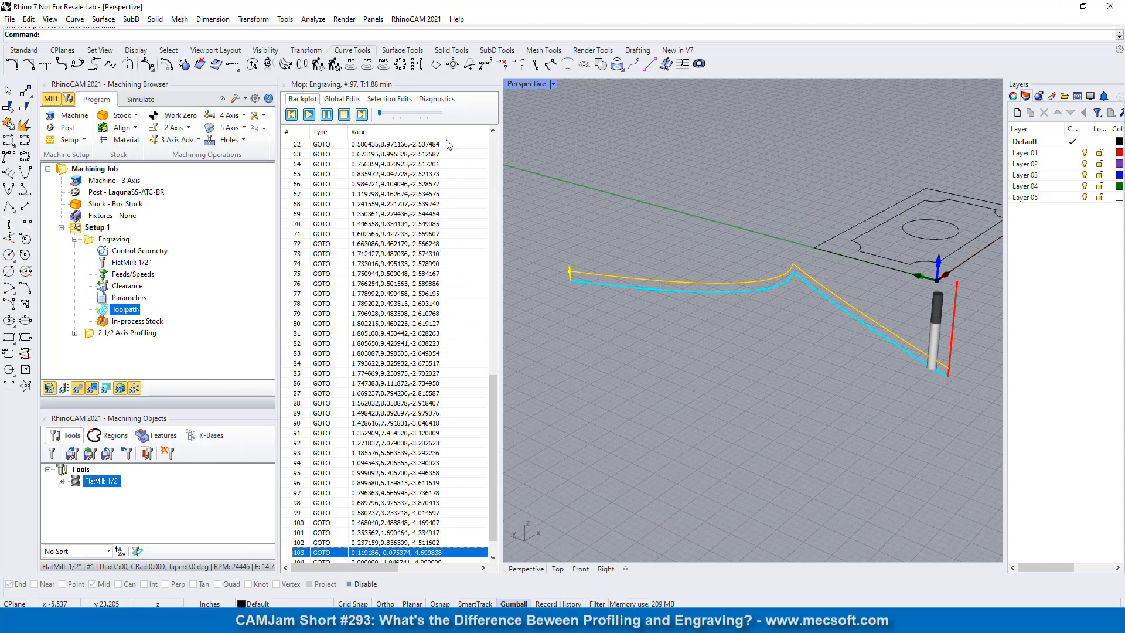
right_drag(808, 272, 766, 366)
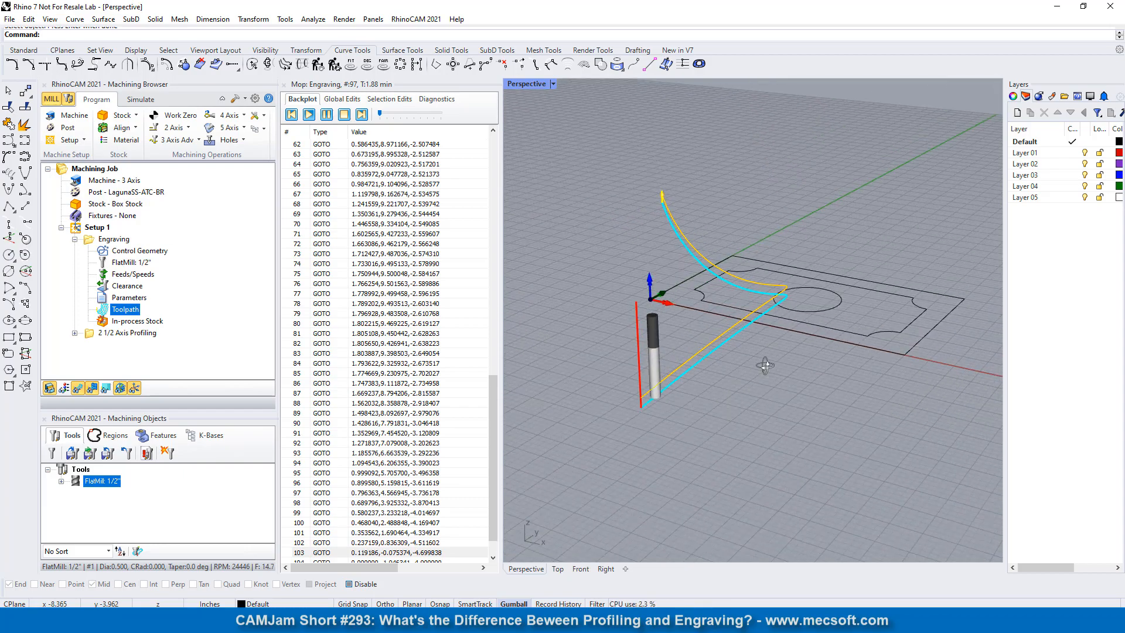